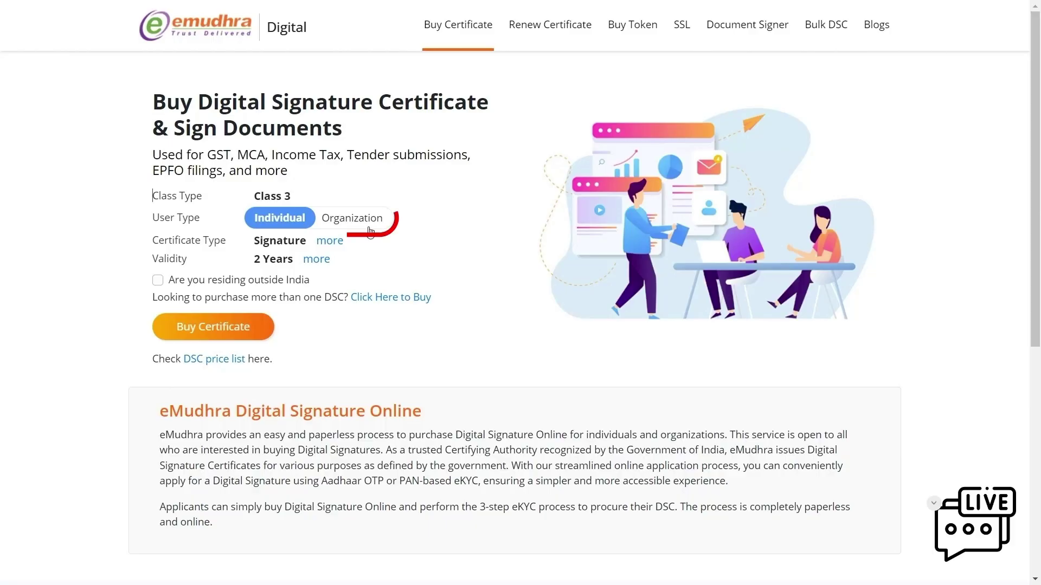
Choose Organization, keep Signature as certificate type, set 1 Year validity, and buy the certificate.
{"action": "left_click", "coordinate": [356, 219]}
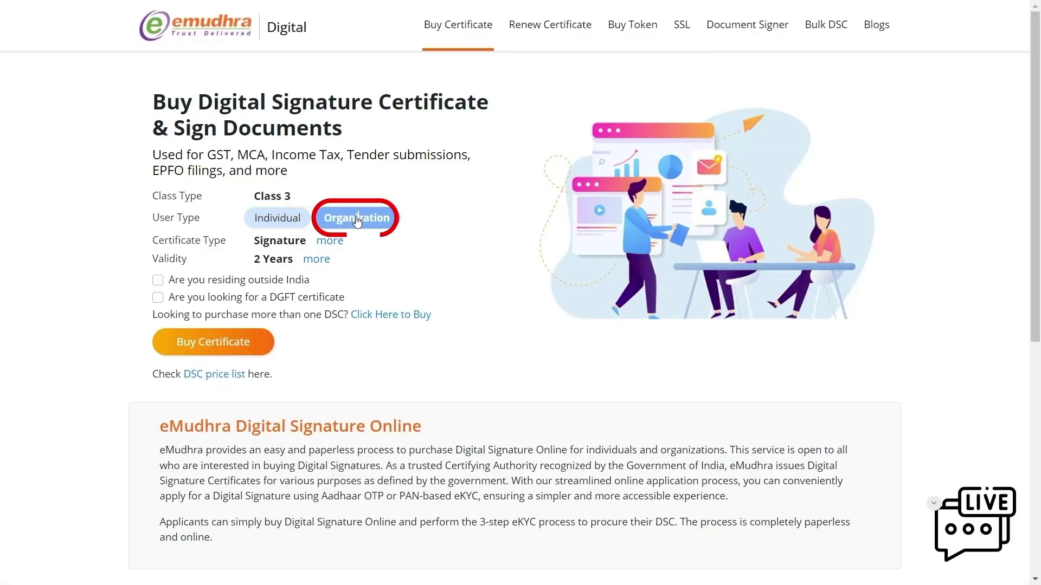
{"action": "left_click", "coordinate": [337, 245]}
{"action": "left_click", "coordinate": [347, 268]}
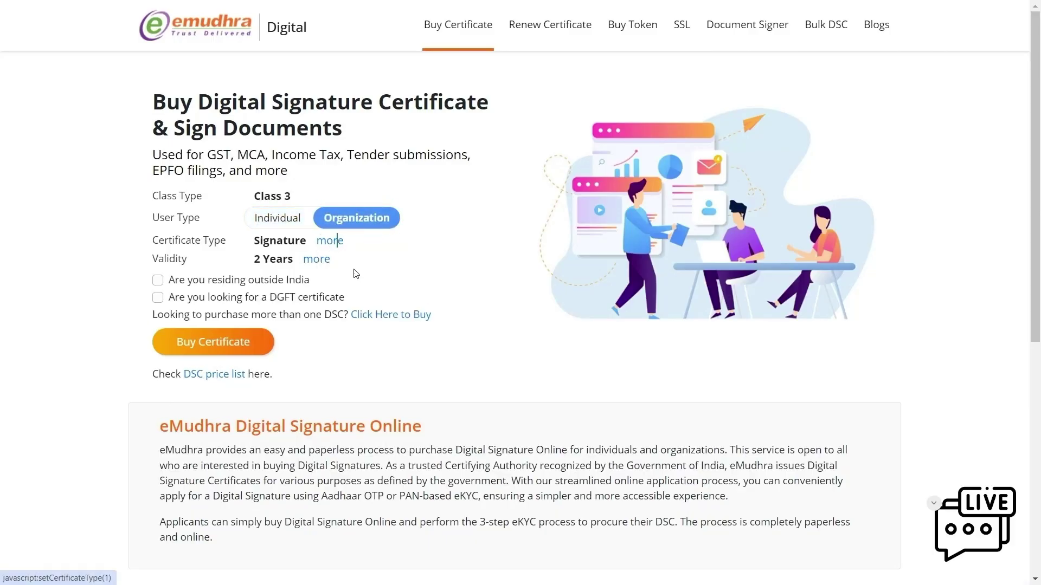
{"action": "left_click", "coordinate": [319, 260]}
{"action": "left_click", "coordinate": [336, 288]}
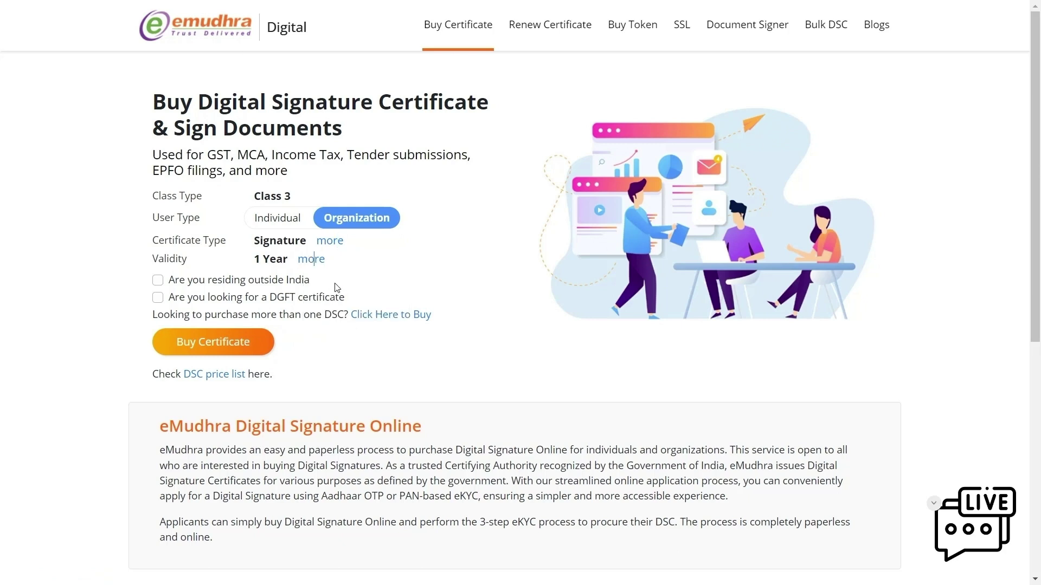
{"action": "left_click", "coordinate": [229, 343]}
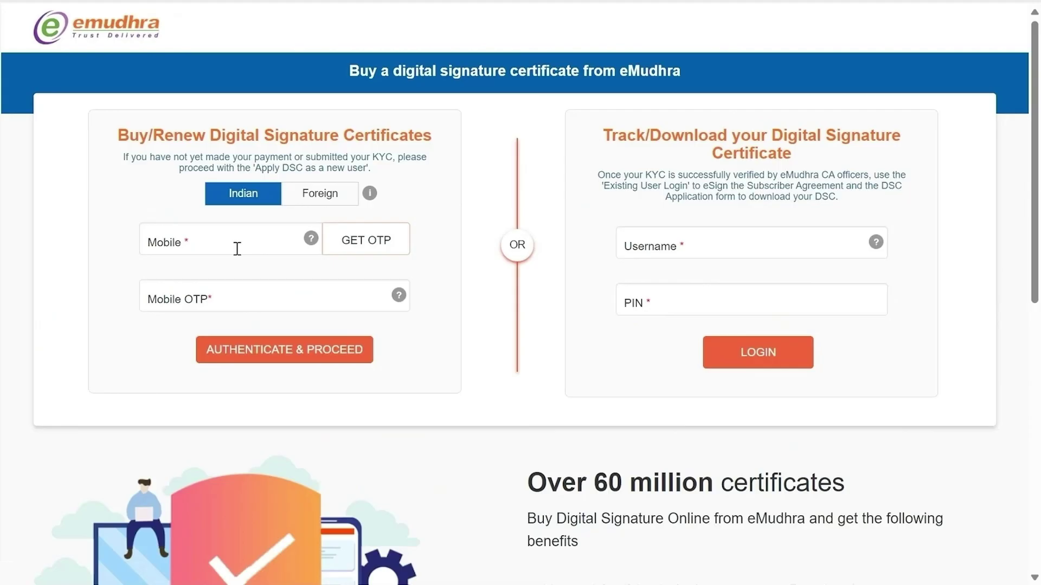
{"action": "left_click", "coordinate": [232, 238]}
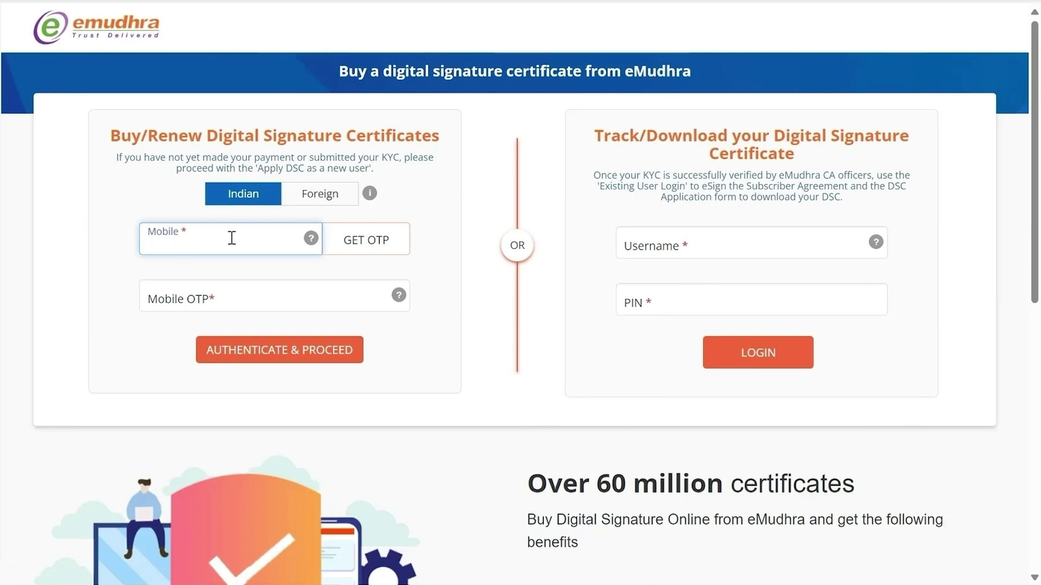
Verify the applicant's mobile number with the received OTP and authenticate to proceed.
{"action": "type", "text": "9876543"}
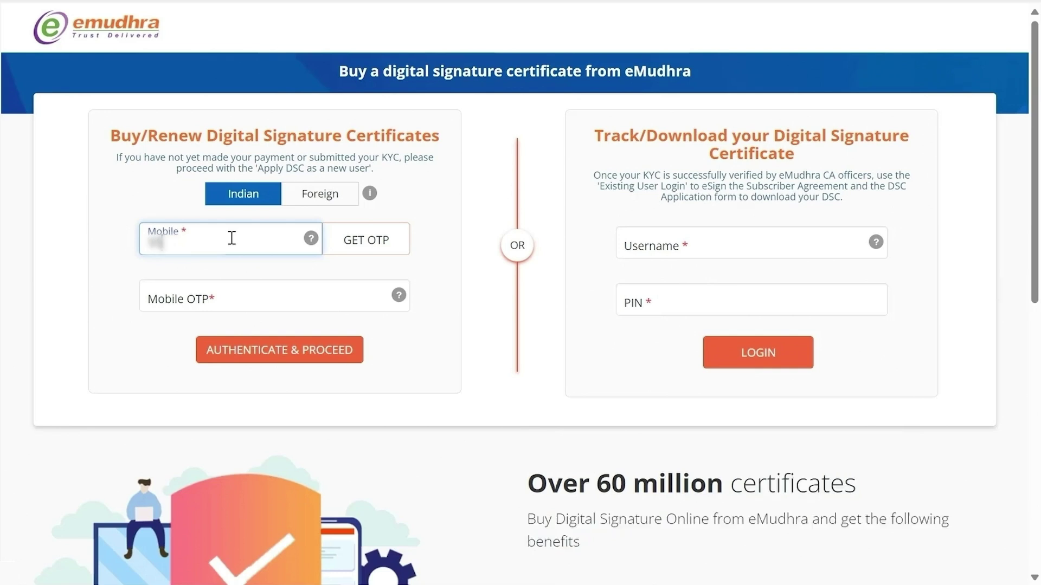
{"action": "type", "text": "210"}
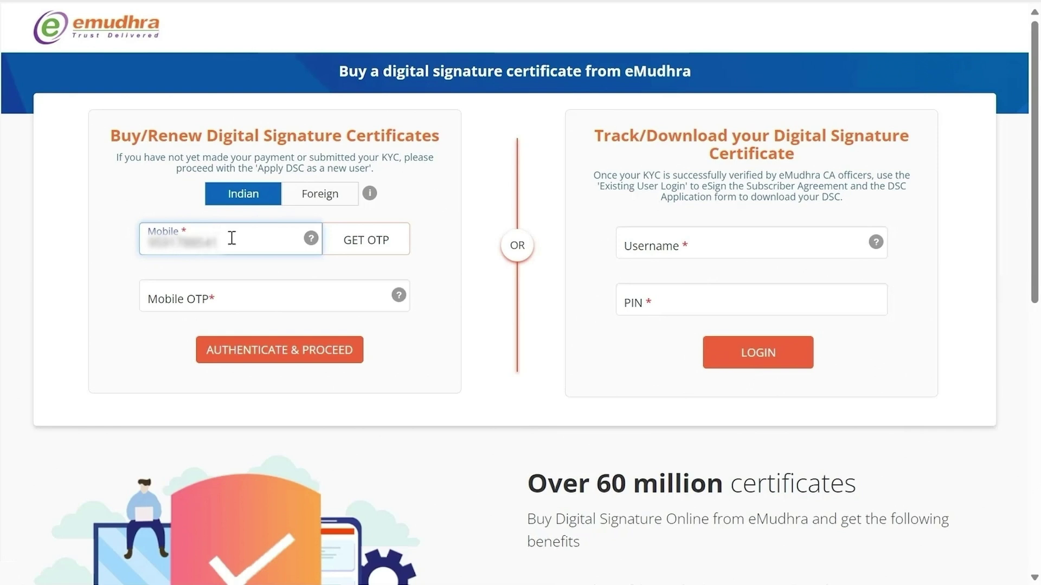
{"action": "left_click", "coordinate": [364, 245]}
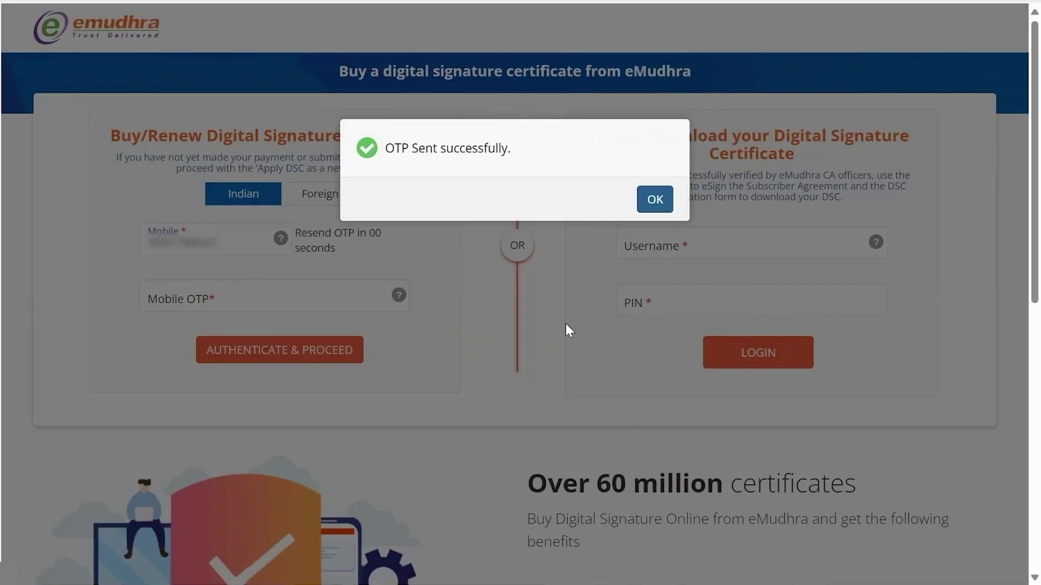
{"action": "left_click", "coordinate": [655, 200]}
{"action": "left_click", "coordinate": [198, 294]}
{"action": "type", "text": "1234"}
{"action": "left_click", "coordinate": [268, 366]}
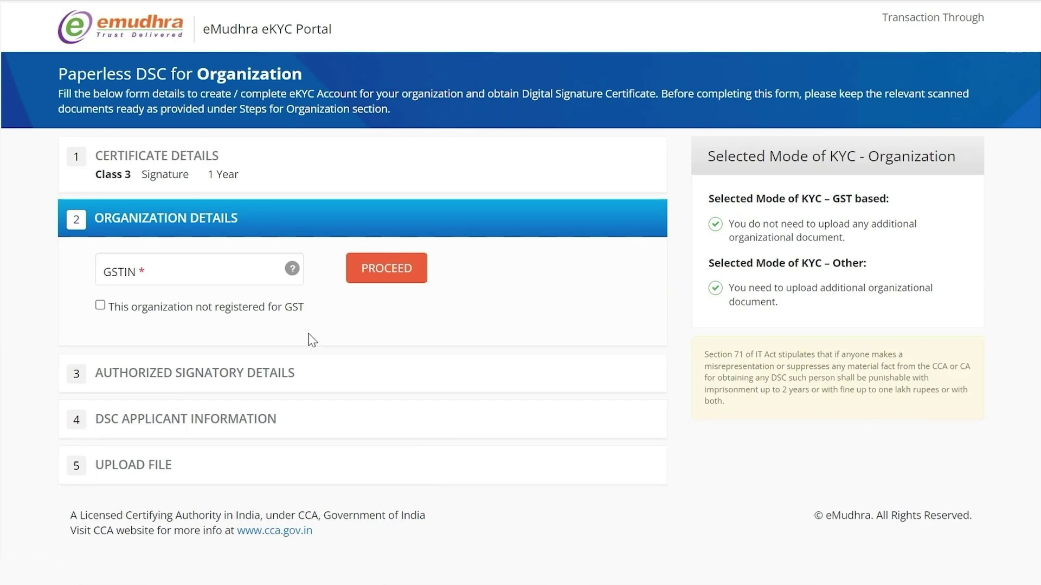
Look up ABCD CORPORATION as a Government/PSU organization not registered for GST, with its postal code.
{"action": "left_click", "coordinate": [162, 313]}
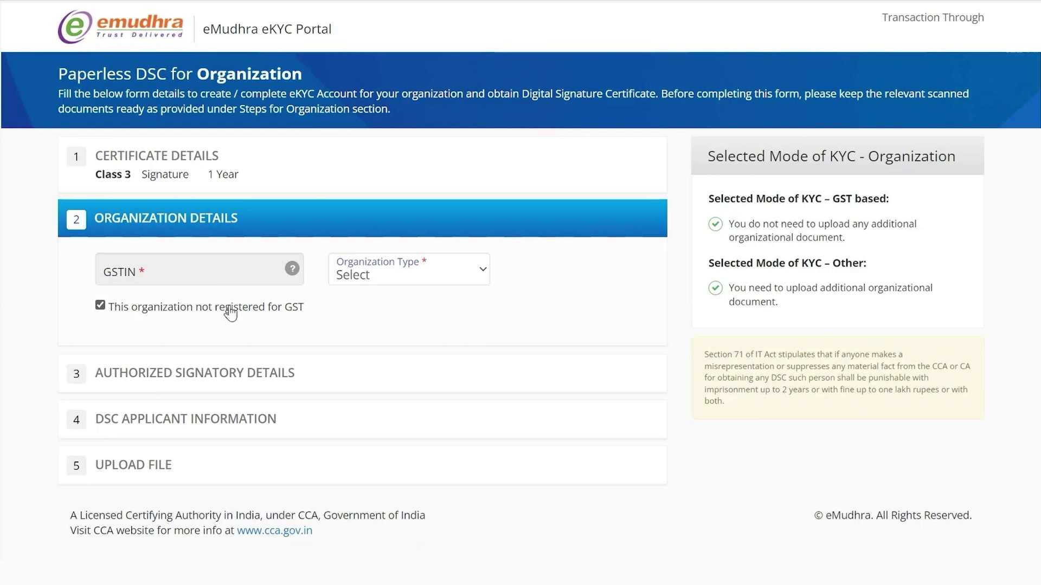
{"action": "left_click", "coordinate": [477, 271]}
{"action": "left_click", "coordinate": [438, 324]}
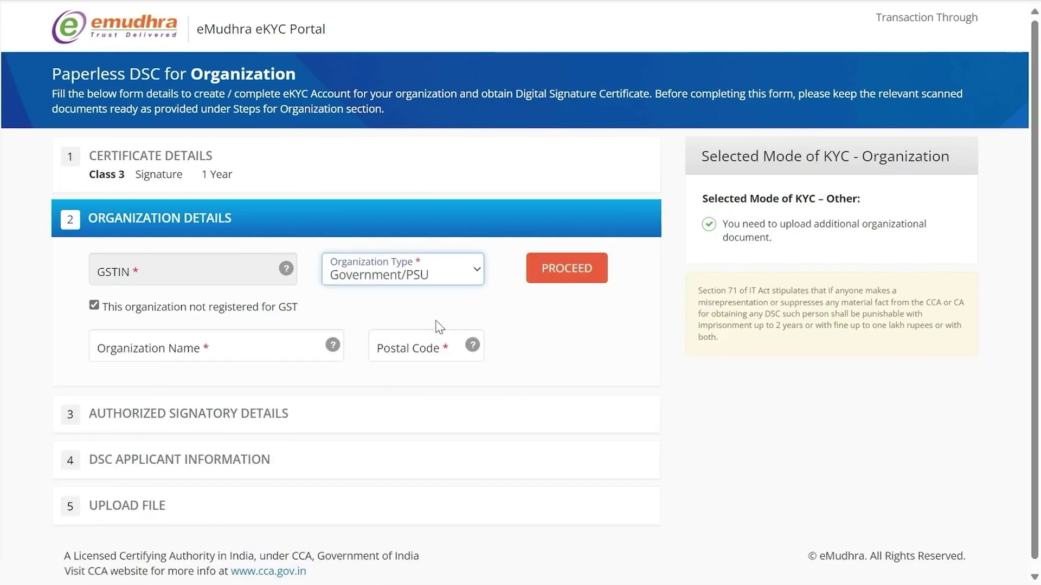
{"action": "left_click", "coordinate": [257, 348]}
{"action": "type", "text": "ABCD CORPORATION"}
{"action": "left_click", "coordinate": [462, 349]}
{"action": "type", "text": "560021"}
{"action": "left_click", "coordinate": [561, 276]}
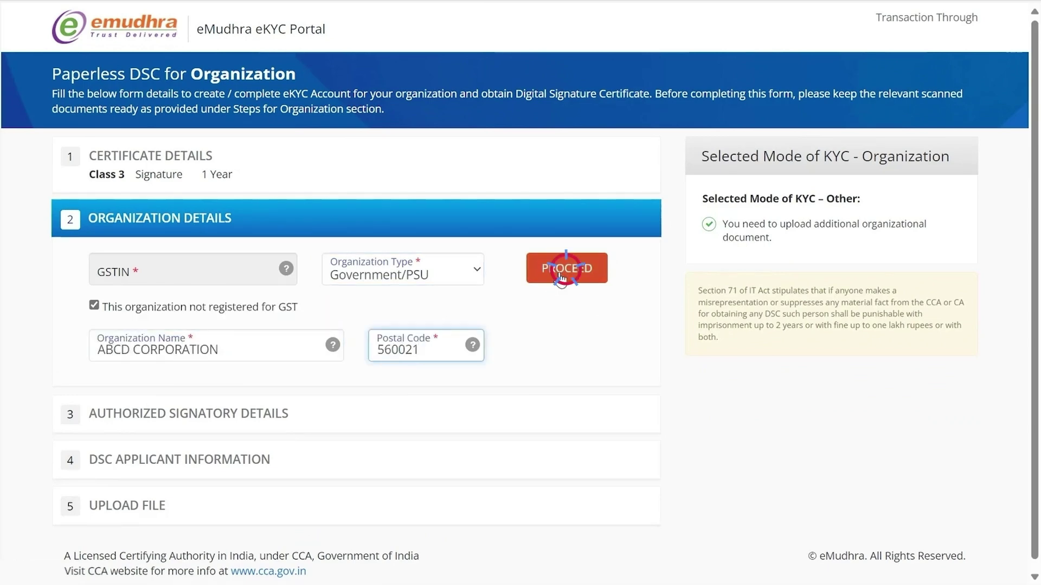
Mark GSTIN as not applicable, enter the organization's address, and save the details.
{"action": "scroll", "coordinate": [525, 353], "scroll_direction": "down", "scroll_amount": 3}
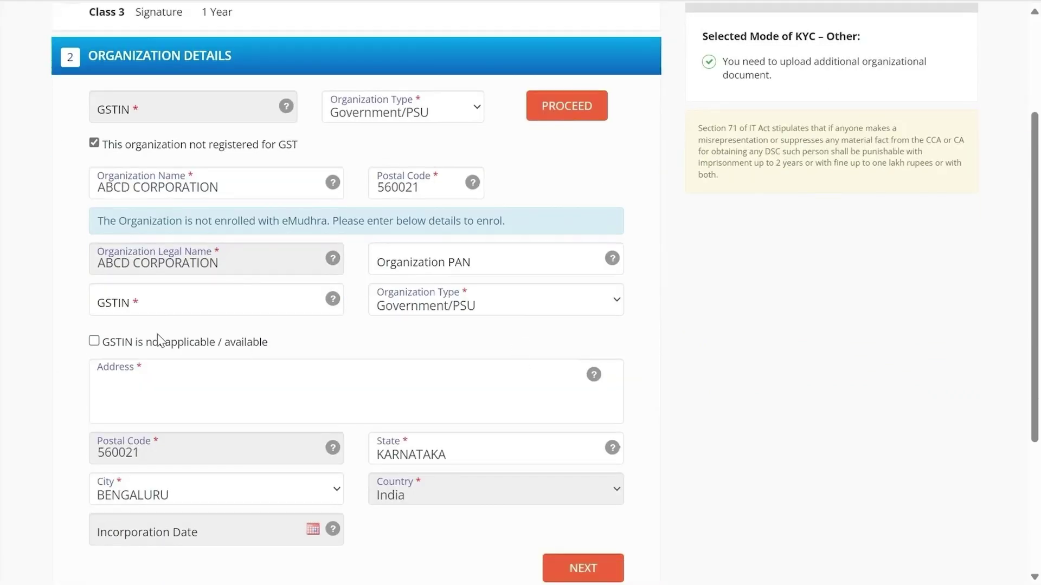
{"action": "left_click", "coordinate": [94, 341]}
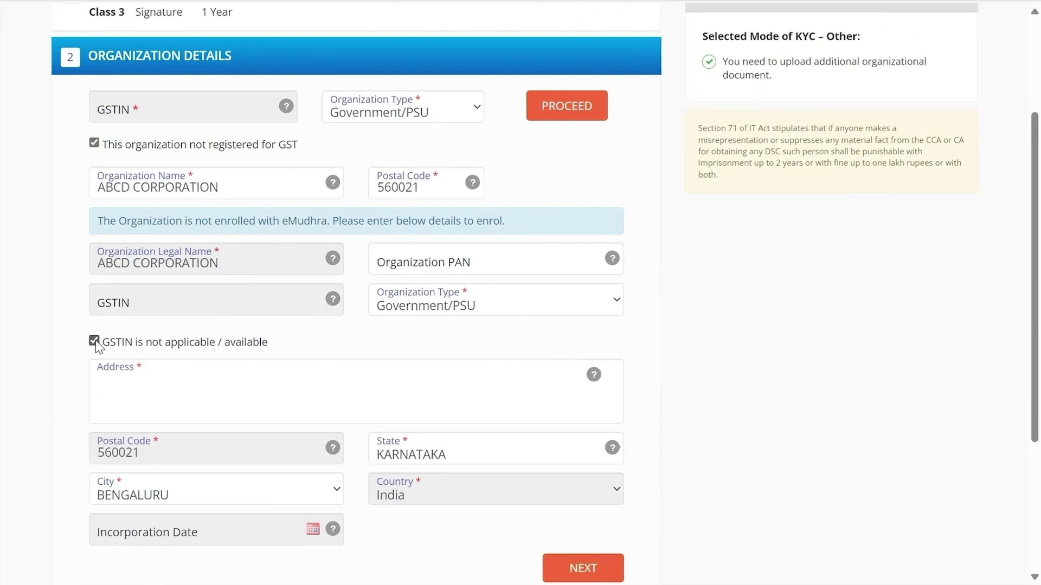
{"action": "left_click", "coordinate": [141, 396]}
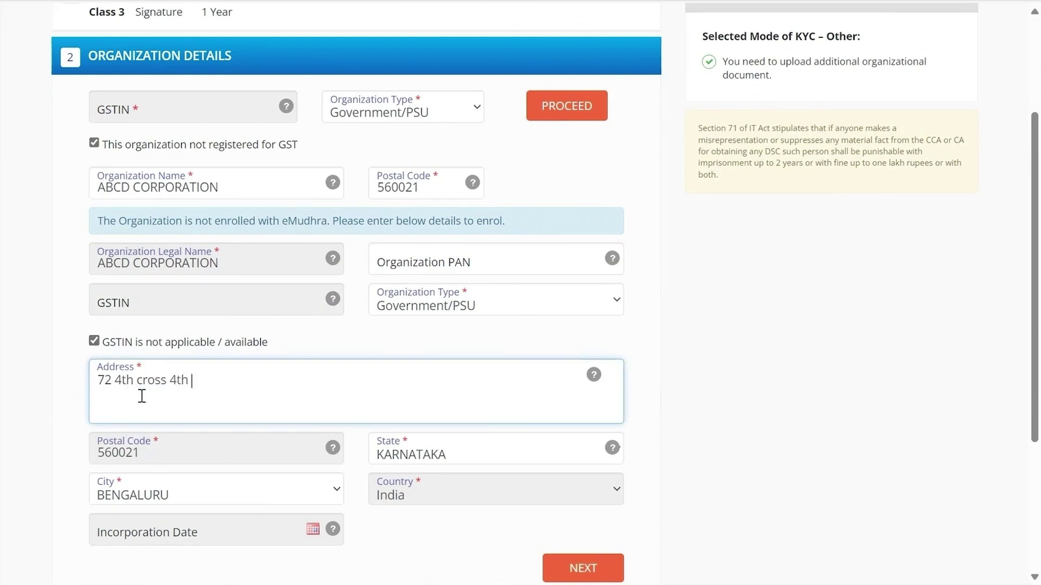
{"action": "scroll", "coordinate": [274, 394], "scroll_direction": "down", "scroll_amount": 2}
{"action": "left_click", "coordinate": [589, 485]}
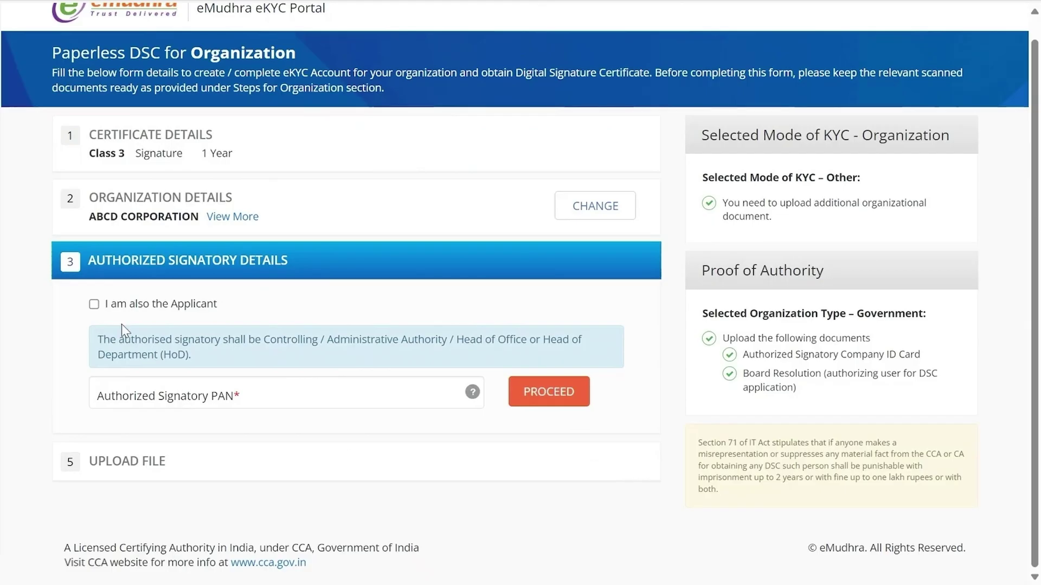
Mark the signatory as also the applicant and look up the signatory by PAN.
{"action": "left_click", "coordinate": [92, 305]}
{"action": "left_click", "coordinate": [155, 397]}
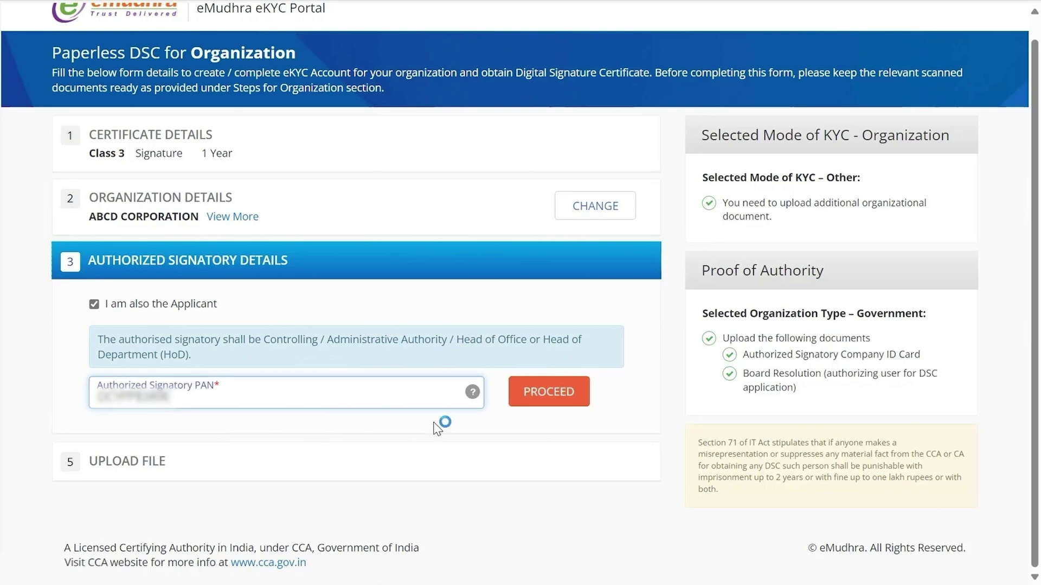
{"action": "left_click", "coordinate": [532, 392]}
{"action": "scroll", "coordinate": [167, 323], "scroll_direction": "down", "scroll_amount": 3}
Enter the signatory's full name, department ADMINISTRATION, and mark Employee ID not applicable.
{"action": "left_click", "coordinate": [168, 320]}
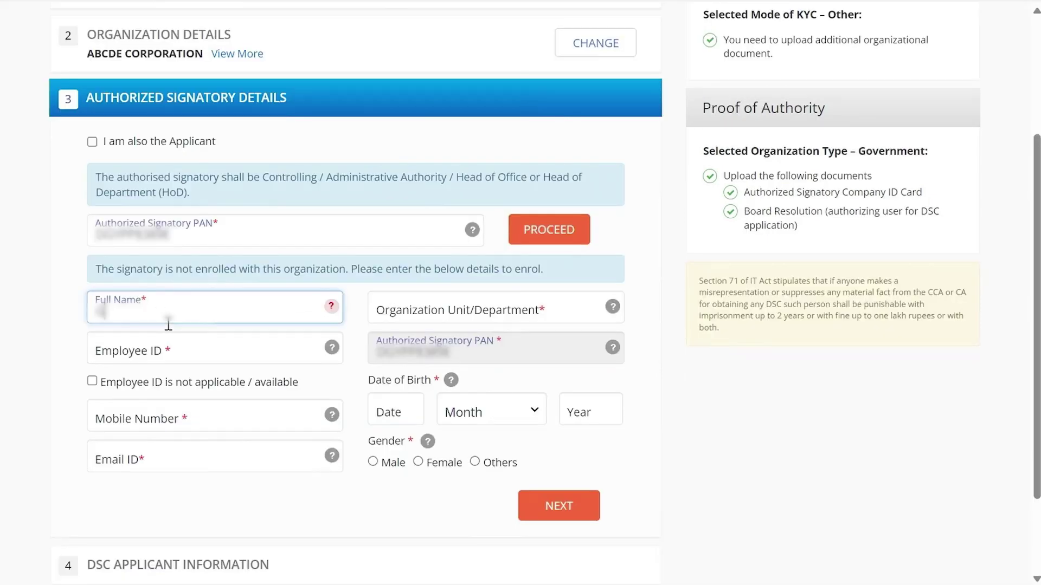
{"action": "left_click", "coordinate": [431, 309]}
{"action": "type", "text": "A"}
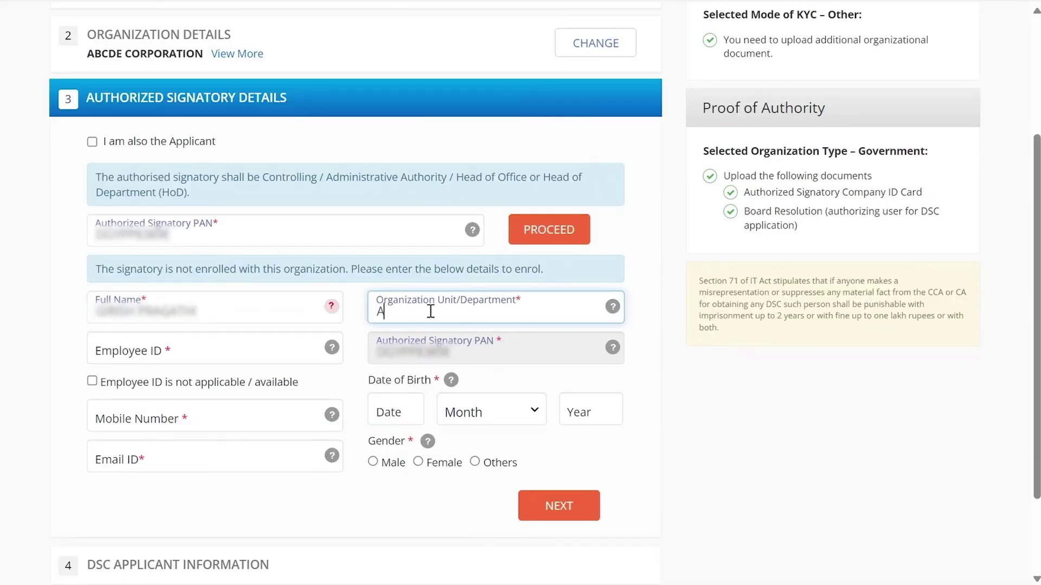
{"action": "type", "text": "DMINISTRATION"}
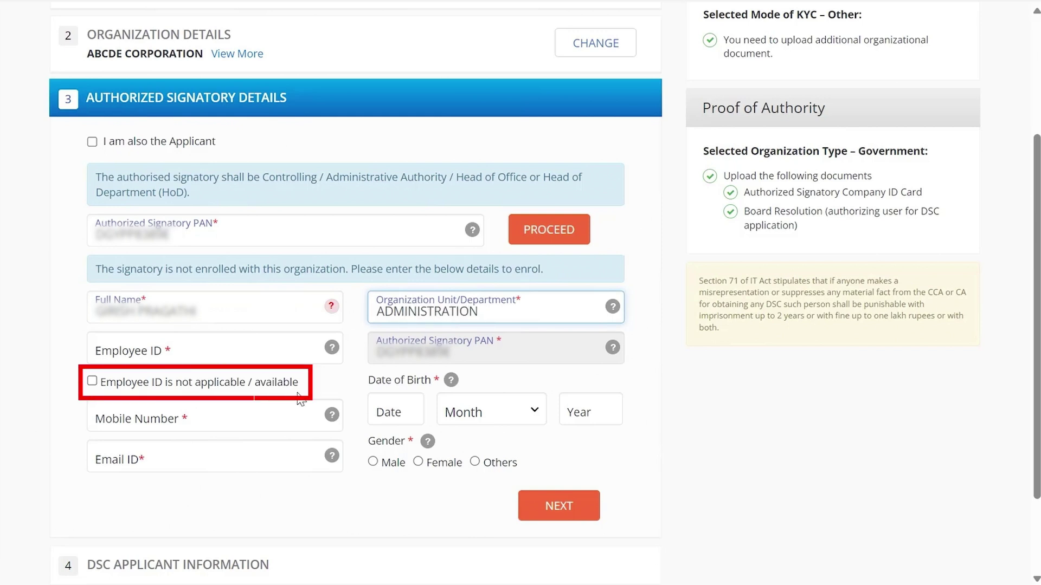
{"action": "left_click", "coordinate": [92, 381]}
Enter the signatory's mobile number, date of birth and email, set gender Female, and save.
{"action": "left_click", "coordinate": [125, 413]}
{"action": "left_click", "coordinate": [389, 413]}
{"action": "type", "text": "21"}
{"action": "left_click", "coordinate": [491, 413]}
{"action": "left_click", "coordinate": [488, 302]}
{"action": "left_click", "coordinate": [591, 413]}
{"action": "type", "text": "1998"}
{"action": "left_click", "coordinate": [168, 458]}
{"action": "left_click", "coordinate": [418, 461]}
{"action": "left_click", "coordinate": [579, 496]}
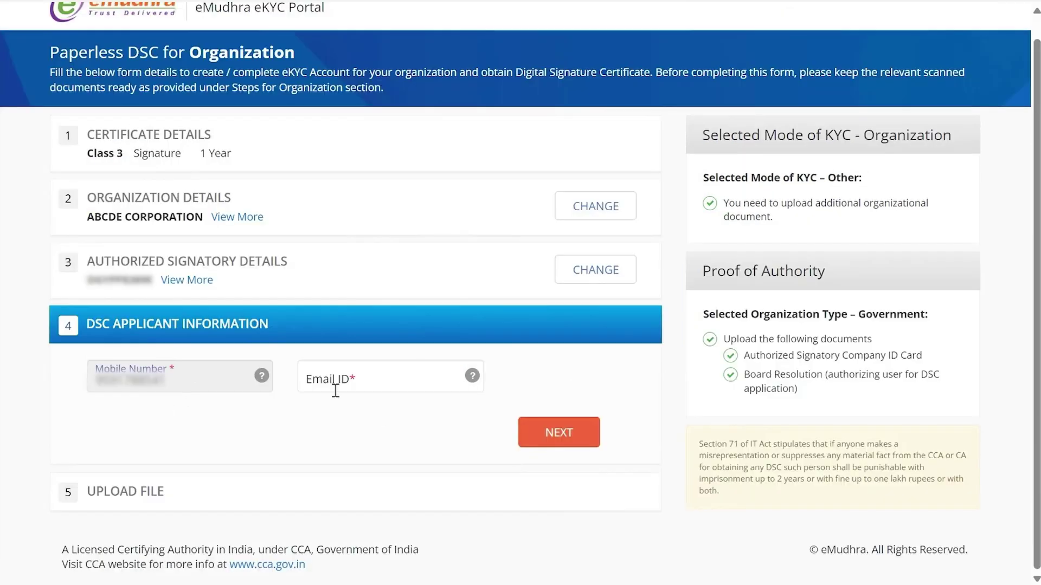
Enter the applicant's email and save the applicant information.
{"action": "left_click", "coordinate": [335, 374]}
{"action": "left_click", "coordinate": [563, 436]}
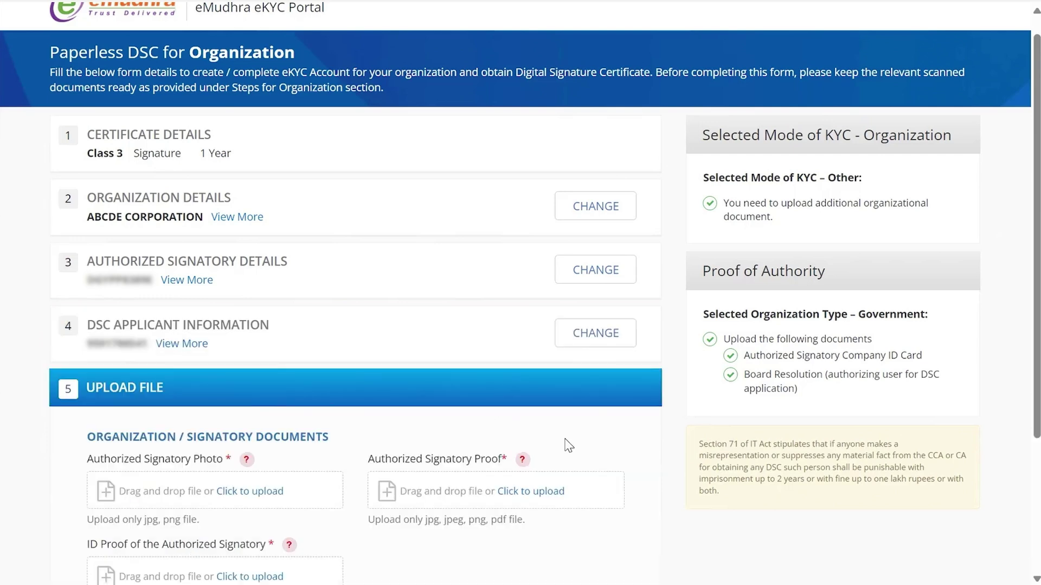
{"action": "scroll", "coordinate": [418, 314], "scroll_direction": "down", "scroll_amount": 4}
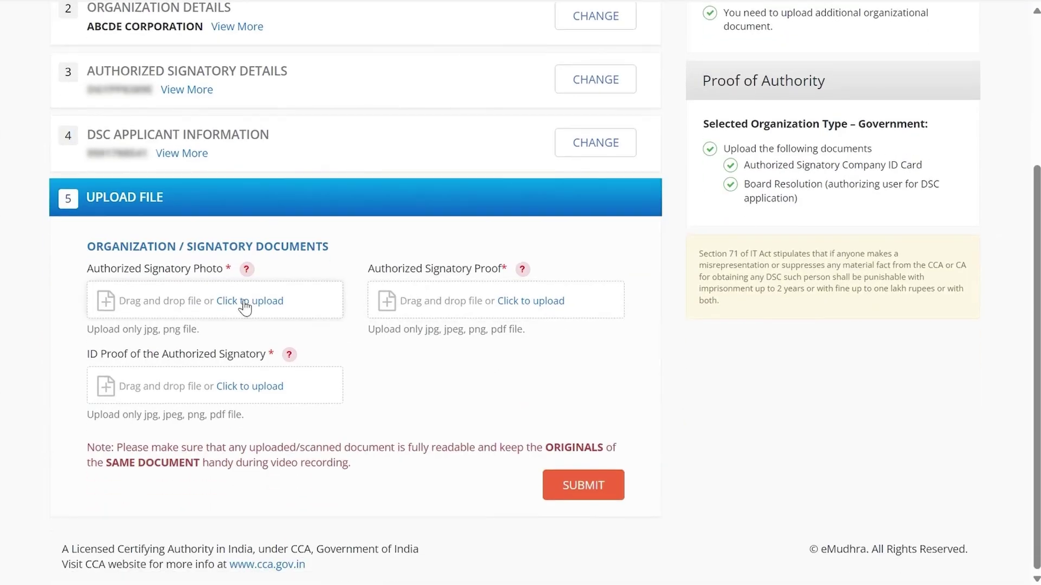
Upload the WhatsApp image as signatory photo and the authorized signatory proof PDF.
{"action": "left_click", "coordinate": [245, 307]}
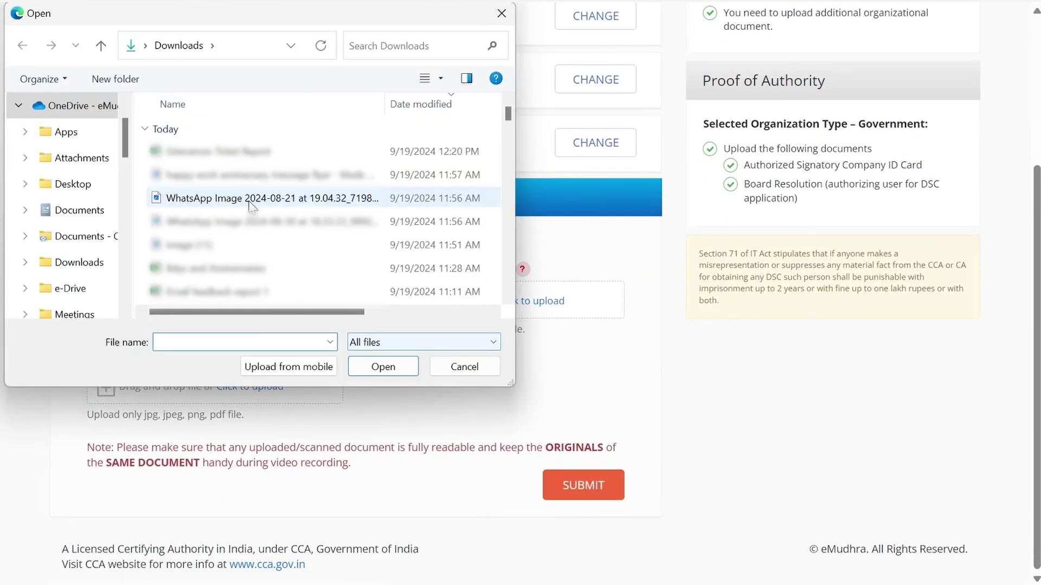
{"action": "left_click", "coordinate": [226, 198]}
{"action": "left_click", "coordinate": [383, 367]}
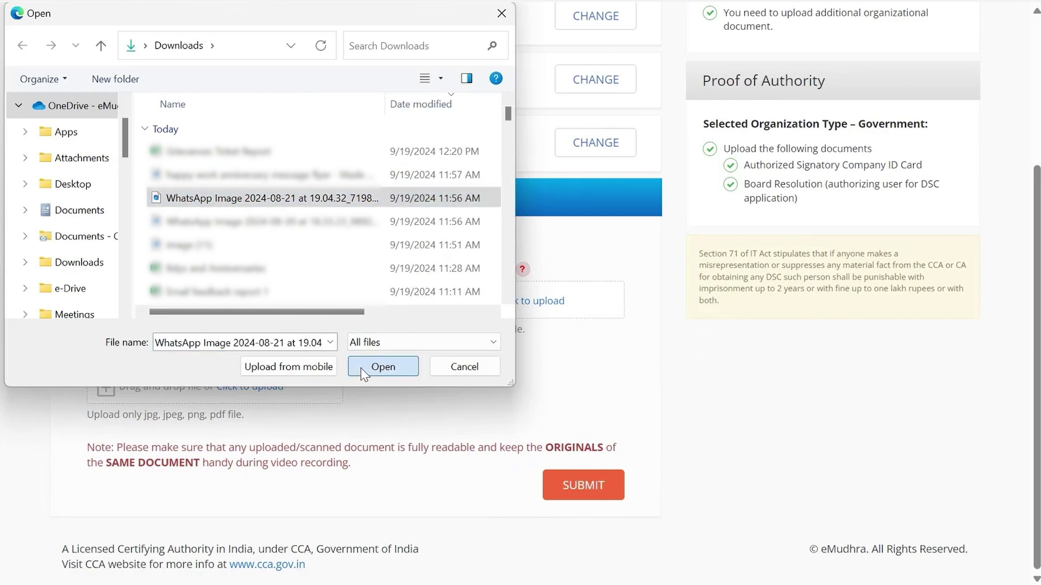
{"action": "left_click", "coordinate": [519, 313]}
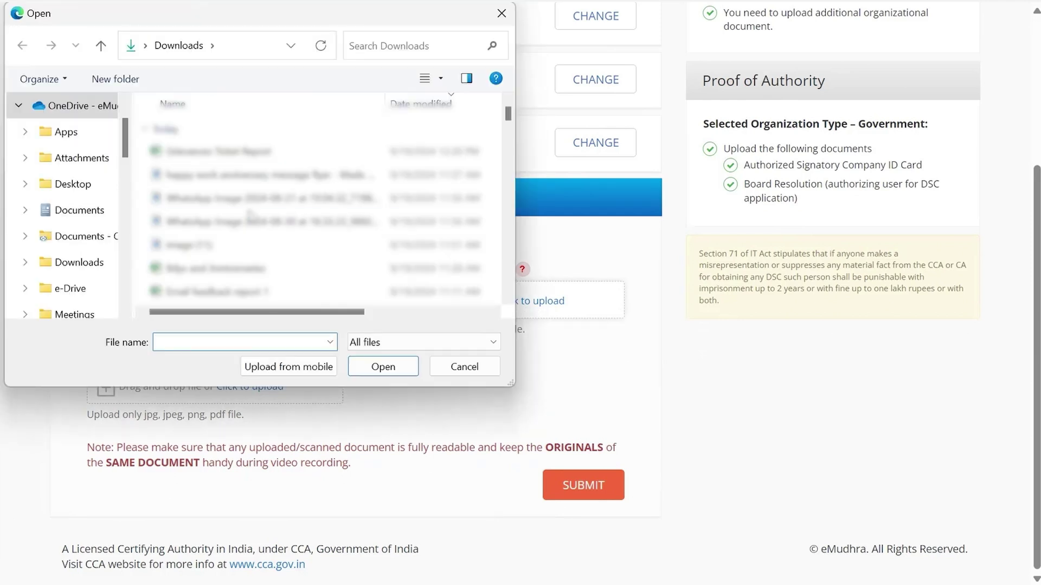
{"action": "left_click", "coordinate": [245, 179]}
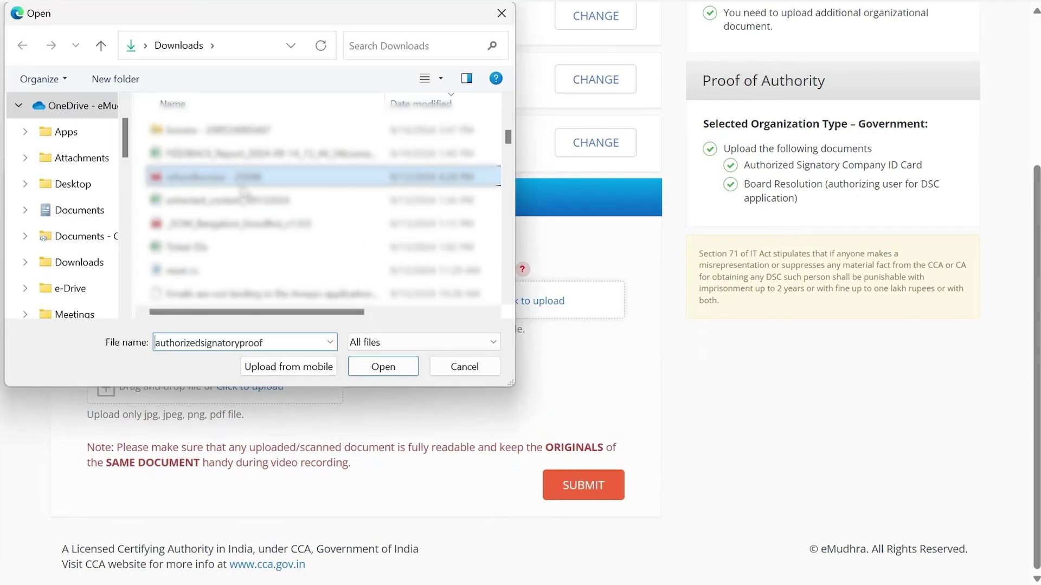
{"action": "left_click", "coordinate": [383, 366]}
Attach the idproof PDF as ID proof and submit the signatory documents.
{"action": "left_click", "coordinate": [266, 387]}
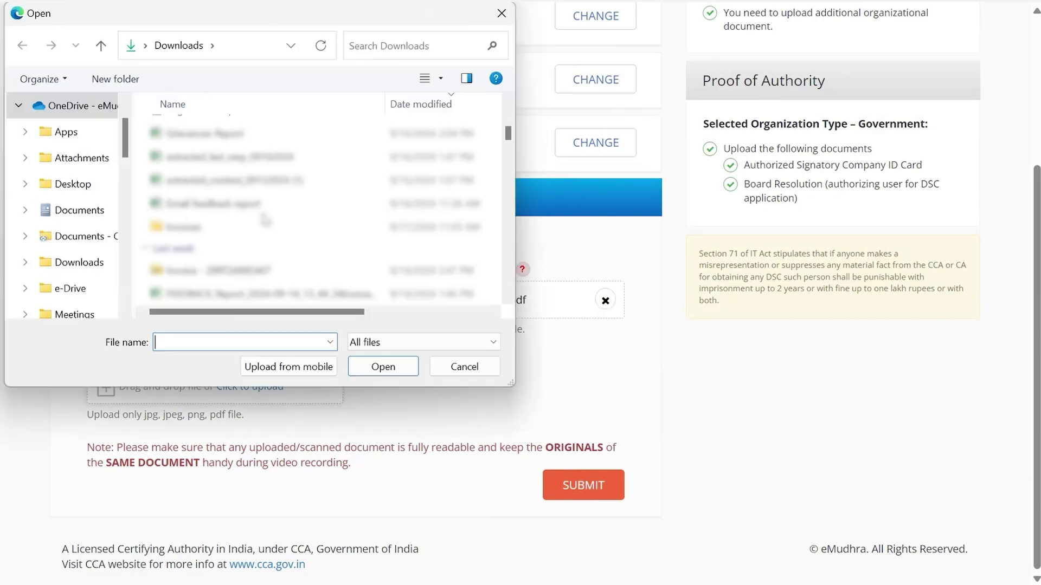
{"action": "left_click", "coordinate": [244, 176]}
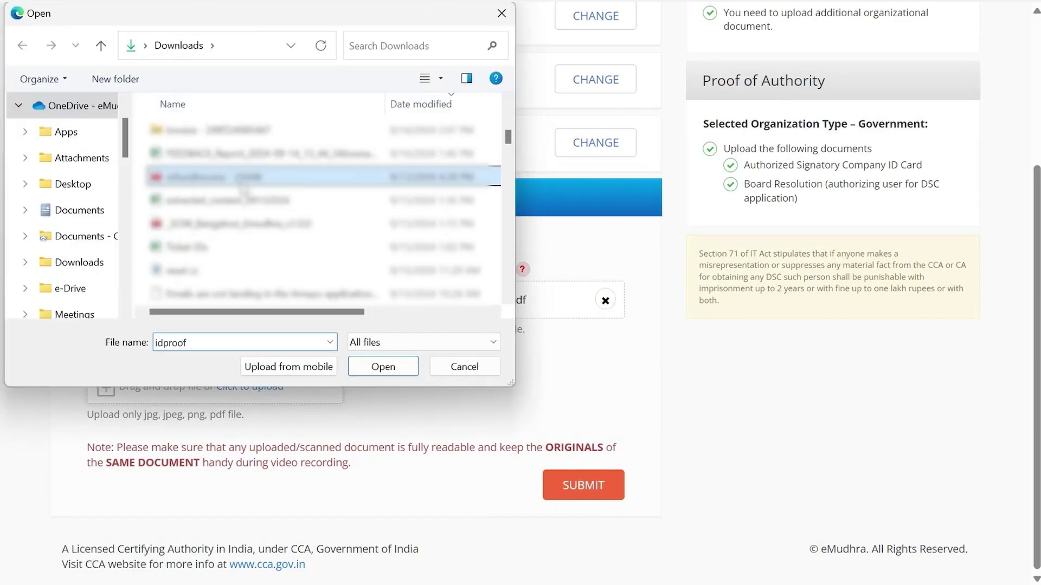
{"action": "left_click", "coordinate": [383, 367]}
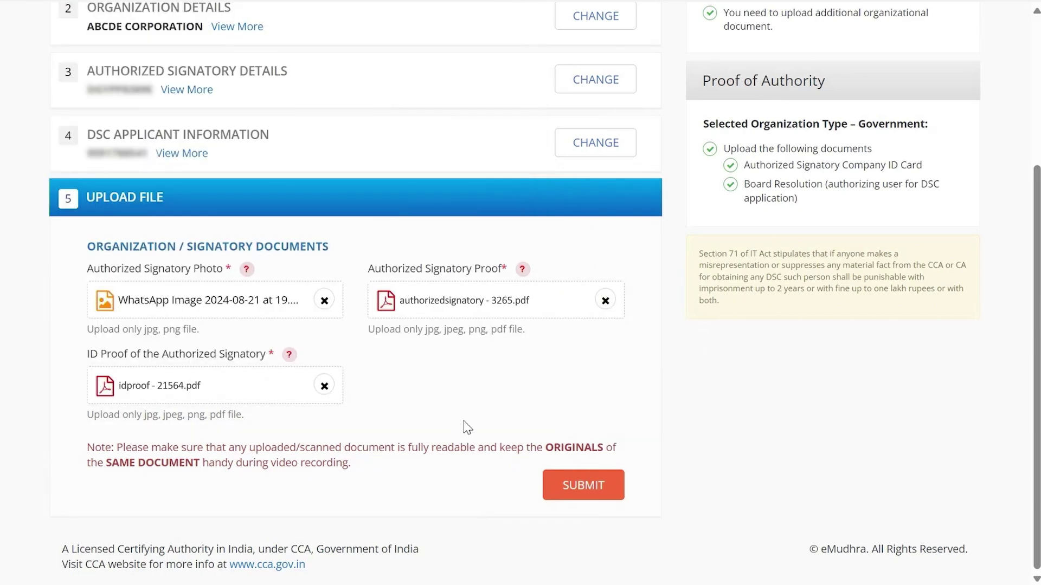
{"action": "left_click", "coordinate": [579, 495]}
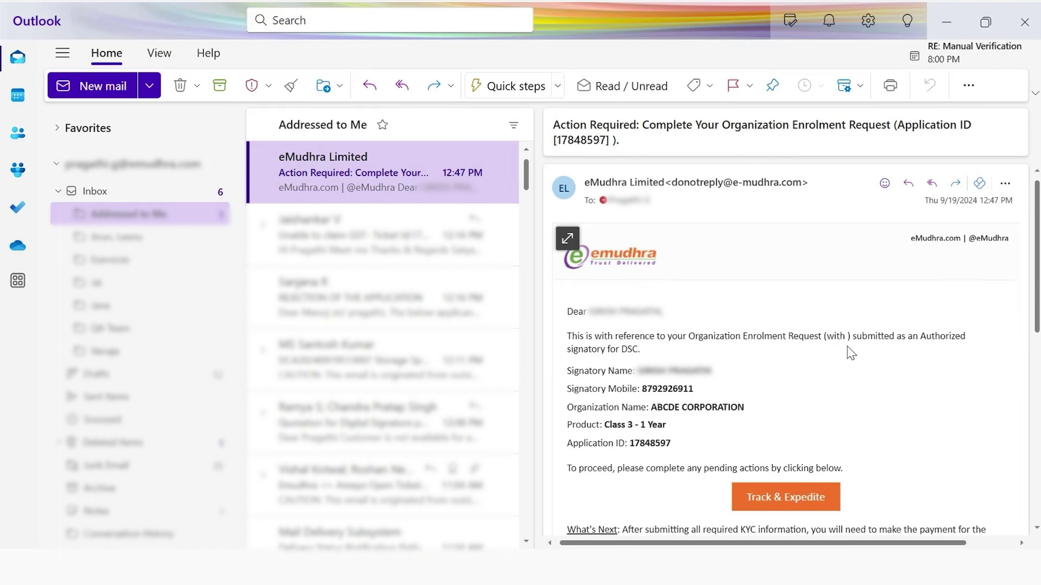
Follow the Track & Expedite link in the Action Required email to eMudhra's tracking page.
{"action": "scroll", "coordinate": [850, 353], "scroll_direction": "down", "scroll_amount": 2}
{"action": "left_click", "coordinate": [763, 418]}
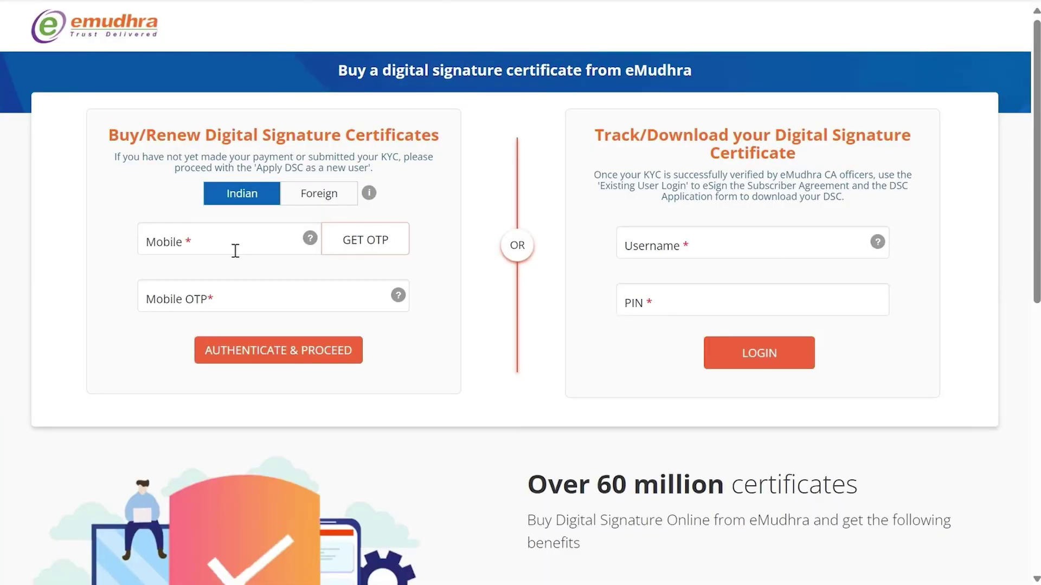
{"action": "left_click", "coordinate": [235, 250]}
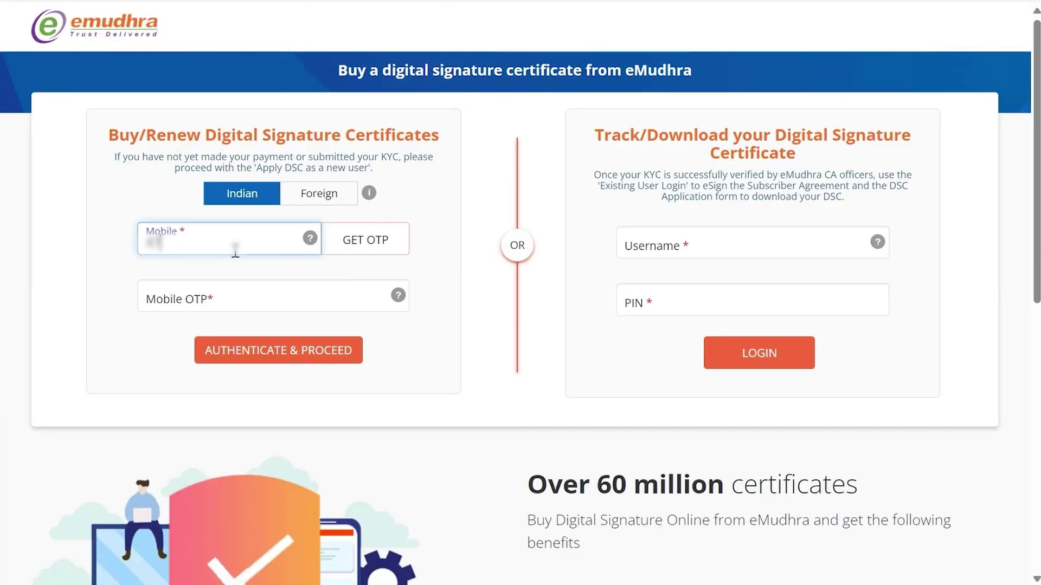
Authenticate with the applicant's mobile number and the mobile one-time code.
{"action": "left_click", "coordinate": [365, 239]}
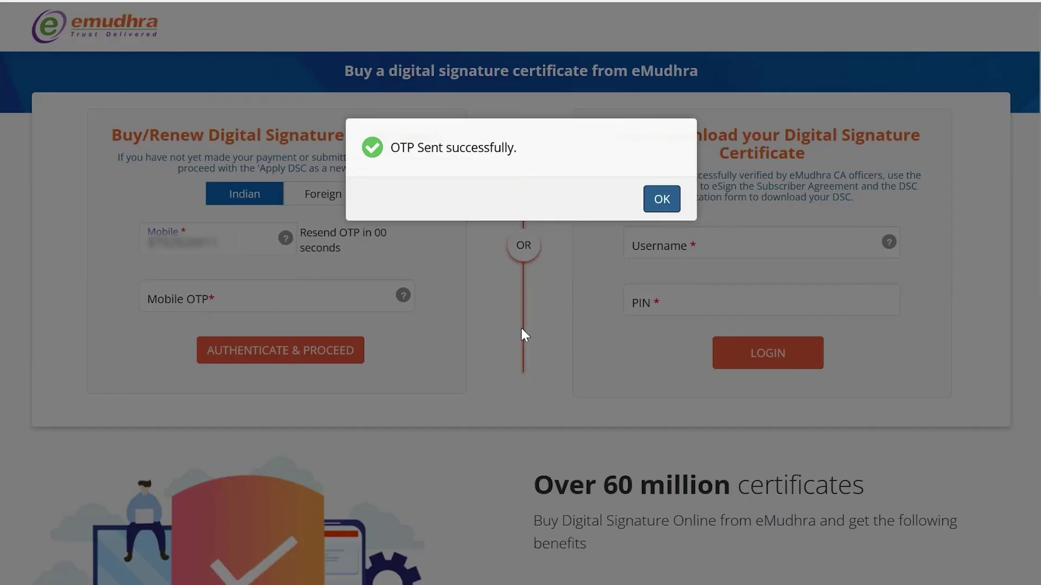
{"action": "left_click", "coordinate": [660, 200]}
{"action": "left_click", "coordinate": [276, 299]}
{"action": "type", "text": "••••"}
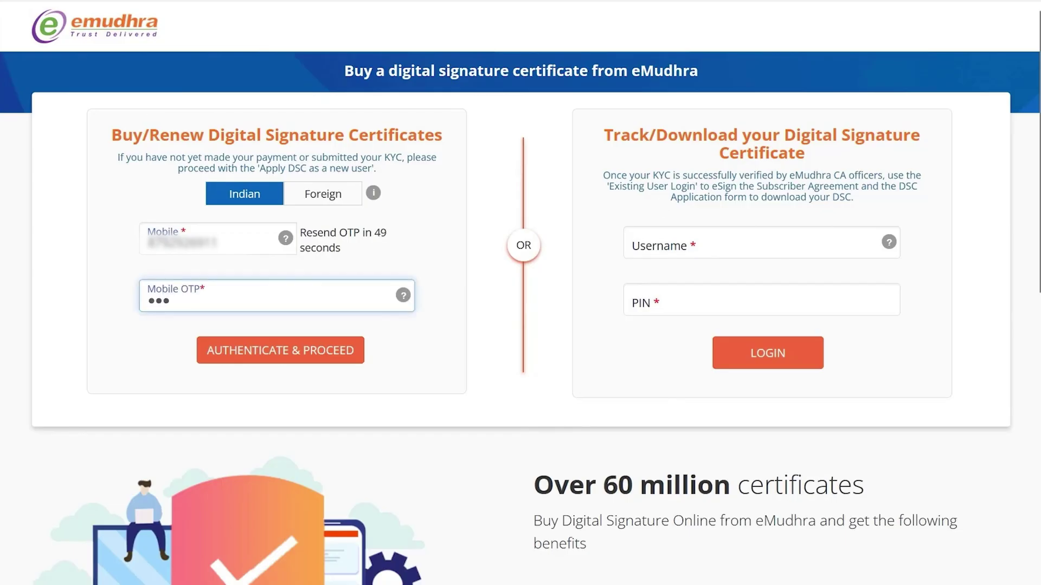
{"action": "left_click", "coordinate": [302, 351]}
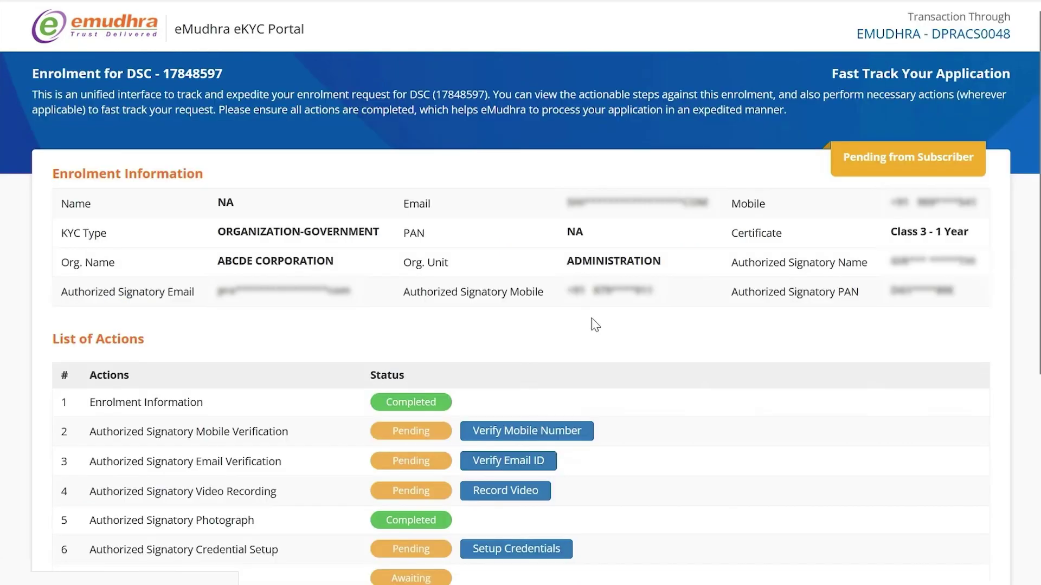
Start mobile verification and enter the signatory's desired username and a six-digit PIN, confirmed.
{"action": "scroll", "coordinate": [595, 325], "scroll_direction": "down", "scroll_amount": 5}
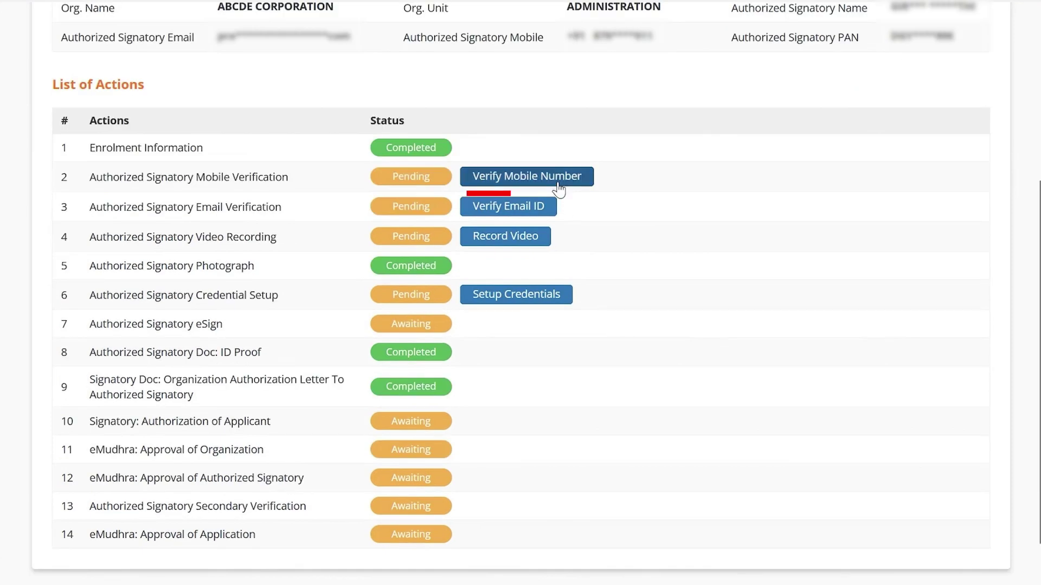
{"action": "left_click", "coordinate": [560, 187]}
{"action": "left_click", "coordinate": [484, 214]}
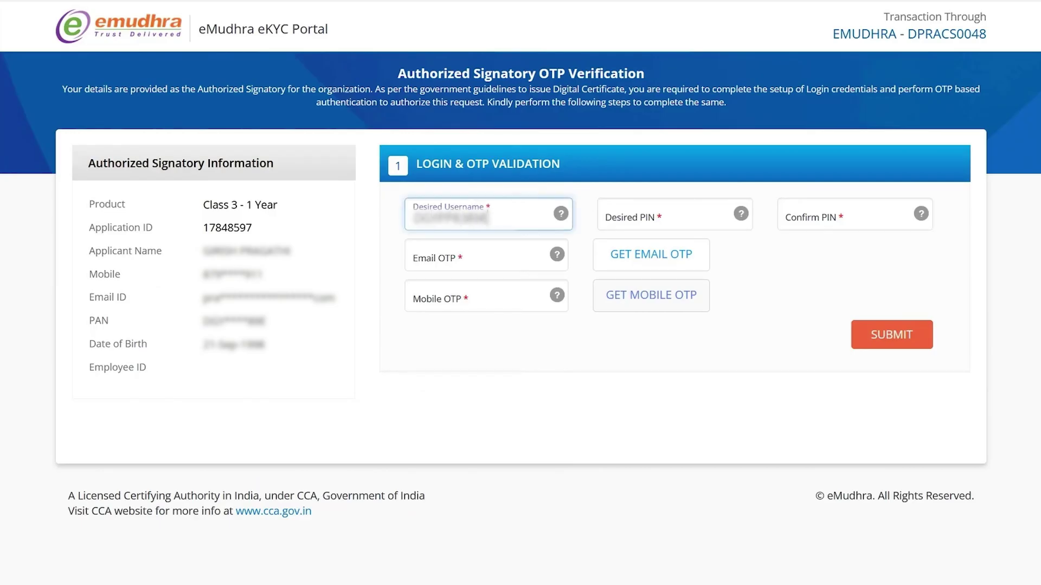
{"action": "left_click", "coordinate": [667, 215]}
{"action": "type", "text": "123456"}
{"action": "left_click", "coordinate": [797, 209]}
{"action": "type", "text": "123456"}
Enter the email and mobile one-time codes and submit the credentials.
{"action": "left_click", "coordinate": [662, 267]}
{"action": "left_click", "coordinate": [667, 200]}
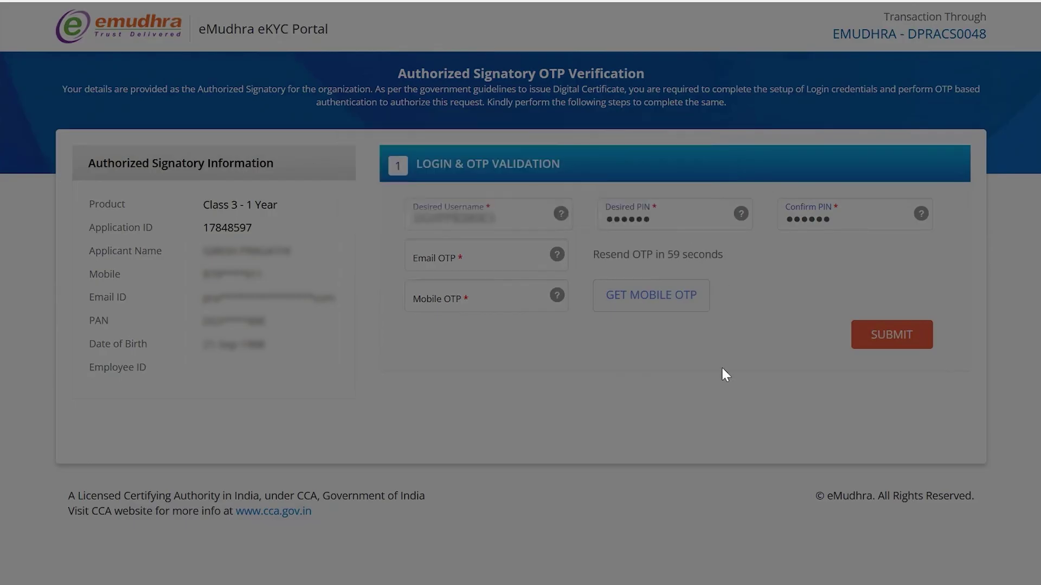
{"action": "key", "text": "alt+Tab"}
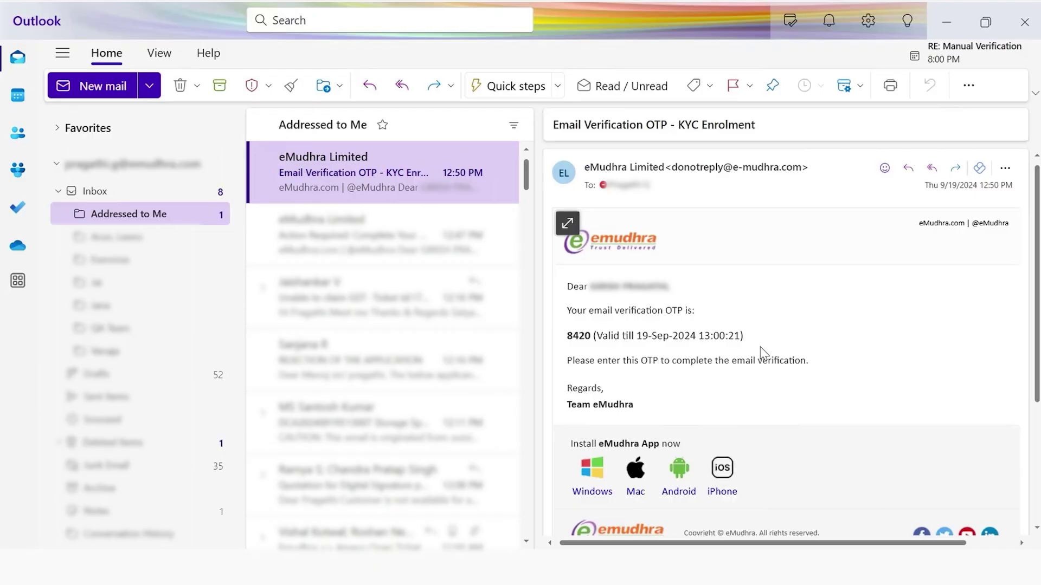
{"action": "key", "text": "alt+Tab"}
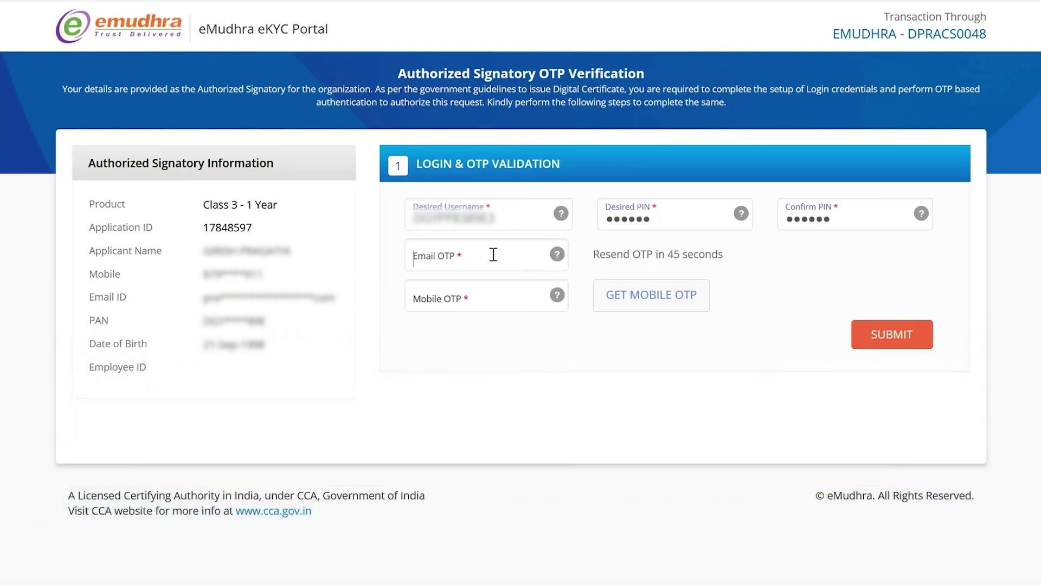
{"action": "left_click", "coordinate": [492, 256]}
{"action": "type", "text": "12"}
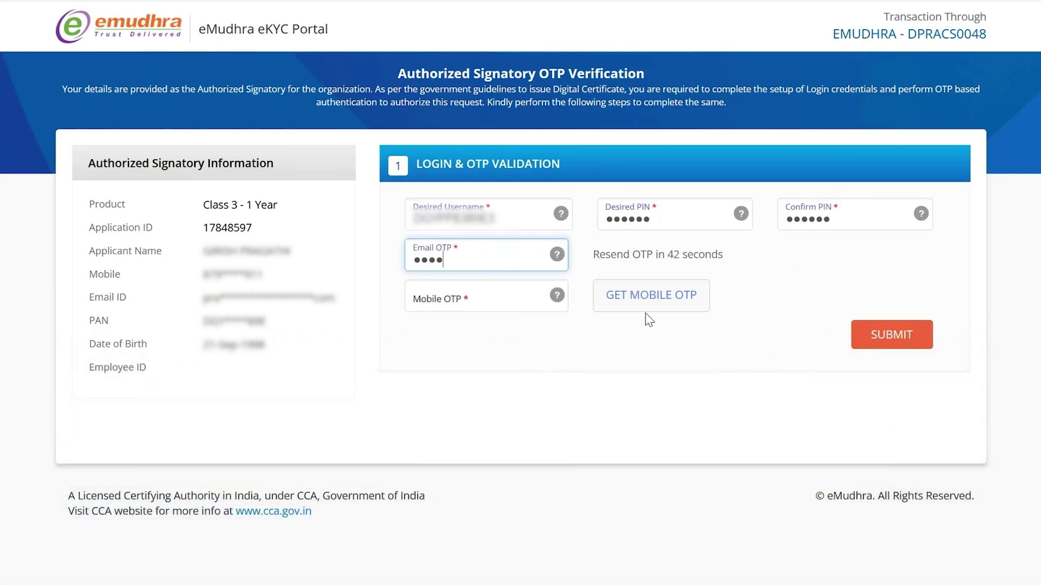
{"action": "left_click", "coordinate": [643, 305]}
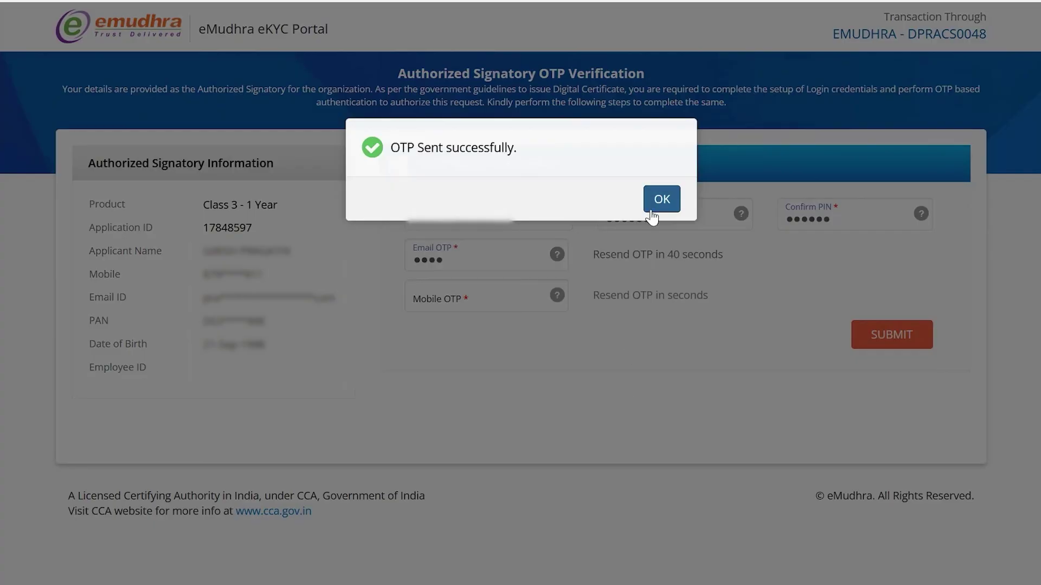
{"action": "left_click", "coordinate": [662, 199]}
{"action": "left_click", "coordinate": [521, 296]}
{"action": "type", "text": "1234"}
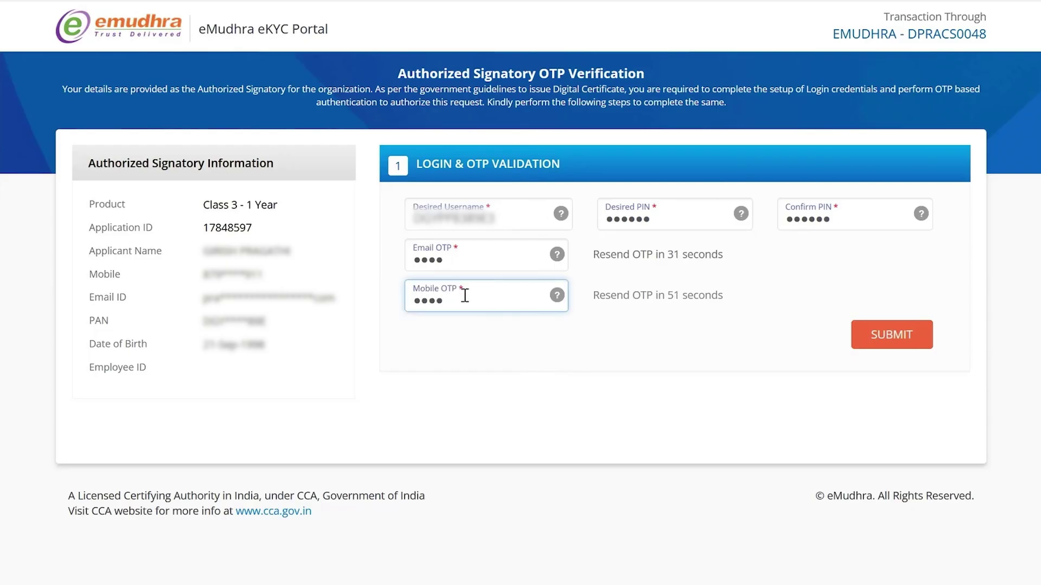
{"action": "left_click", "coordinate": [916, 335]}
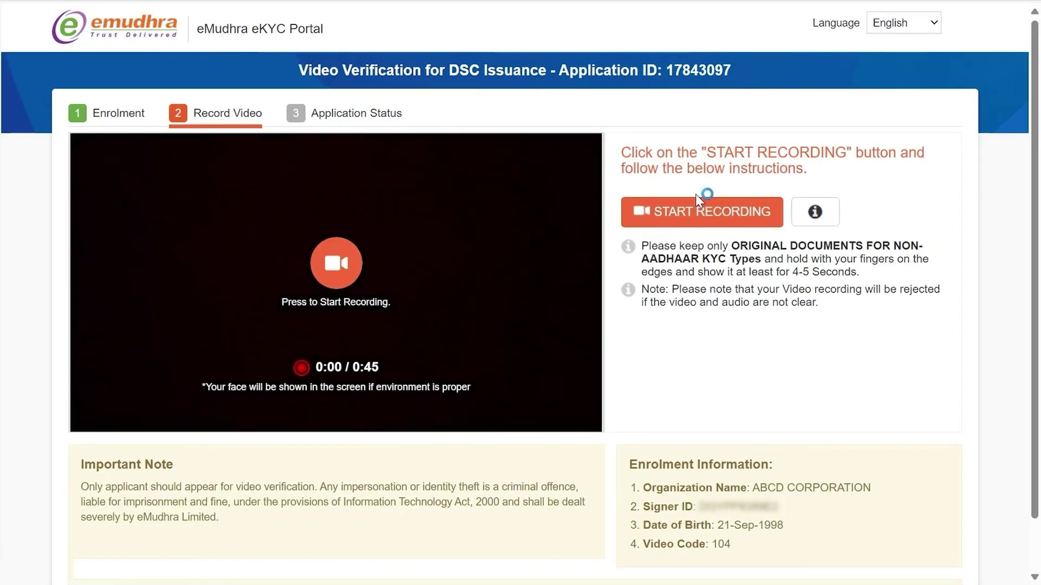
Record the 45-second verification video, preview the recording, and submit it.
{"action": "left_click", "coordinate": [696, 209]}
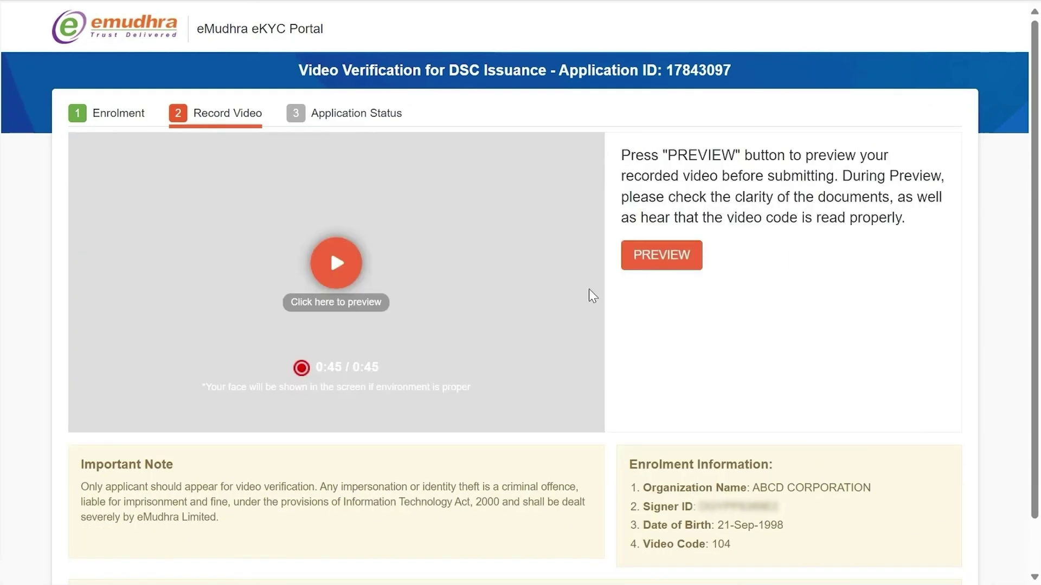
{"action": "left_click", "coordinate": [683, 254]}
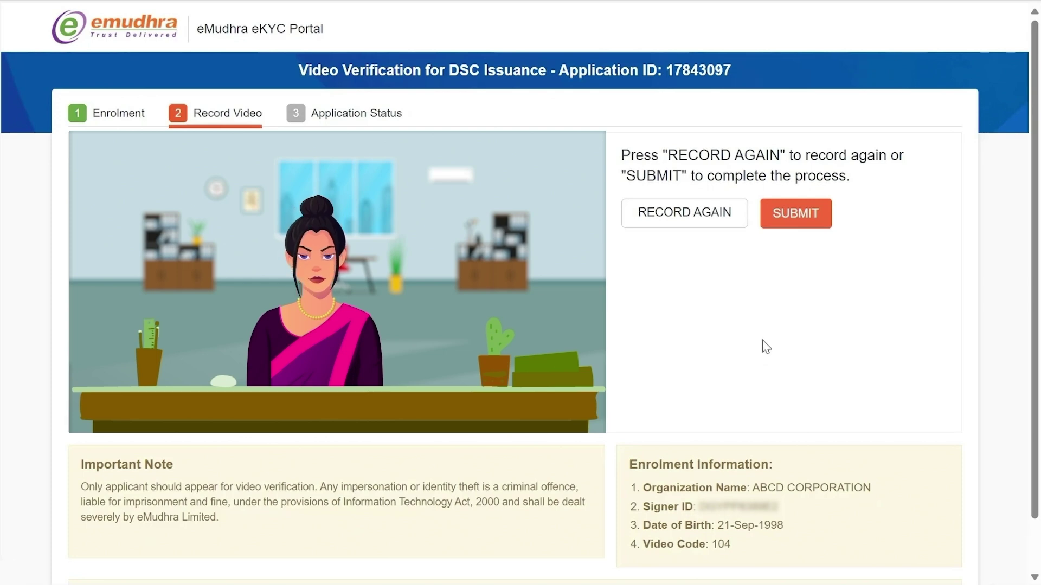
{"action": "left_click", "coordinate": [808, 223]}
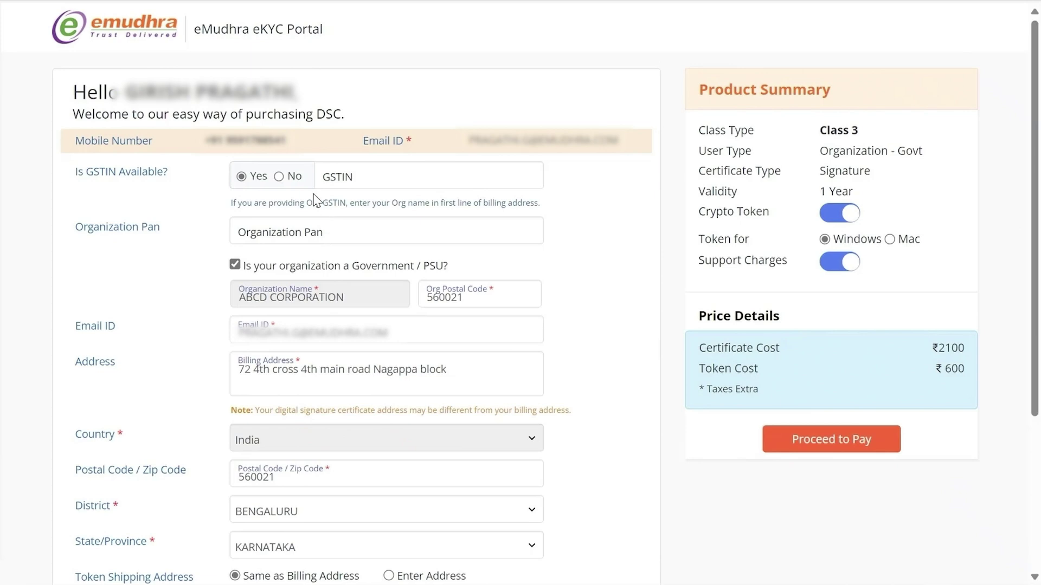
Select No for GSTIN, then pay via Scan & Pay with a generated QR code.
{"action": "left_click", "coordinate": [278, 177]}
{"action": "scroll", "coordinate": [437, 462], "scroll_direction": "down", "scroll_amount": 3}
{"action": "left_click", "coordinate": [373, 465]}
{"action": "left_click", "coordinate": [686, 236]}
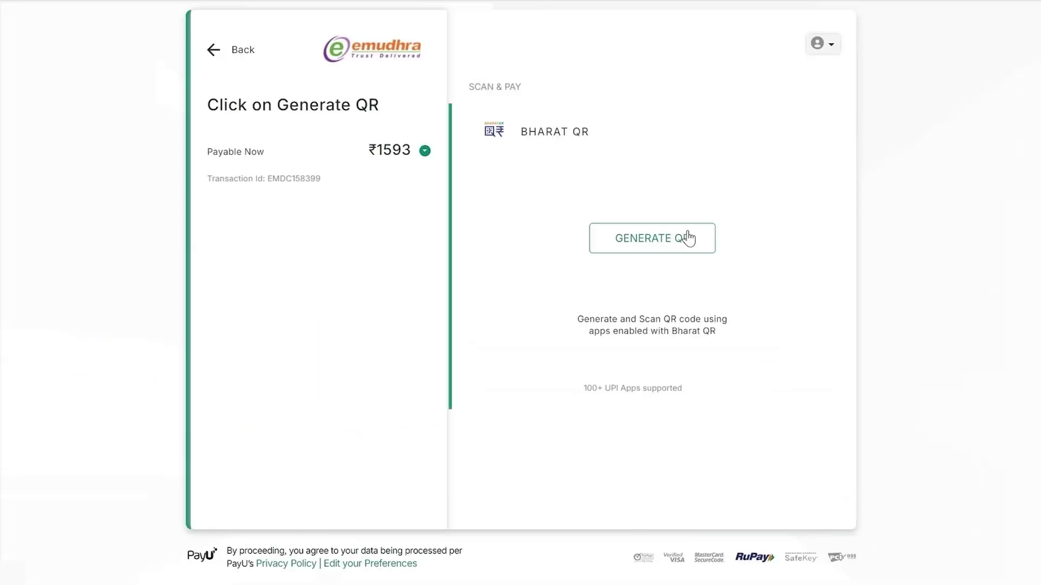
{"action": "left_click", "coordinate": [687, 237]}
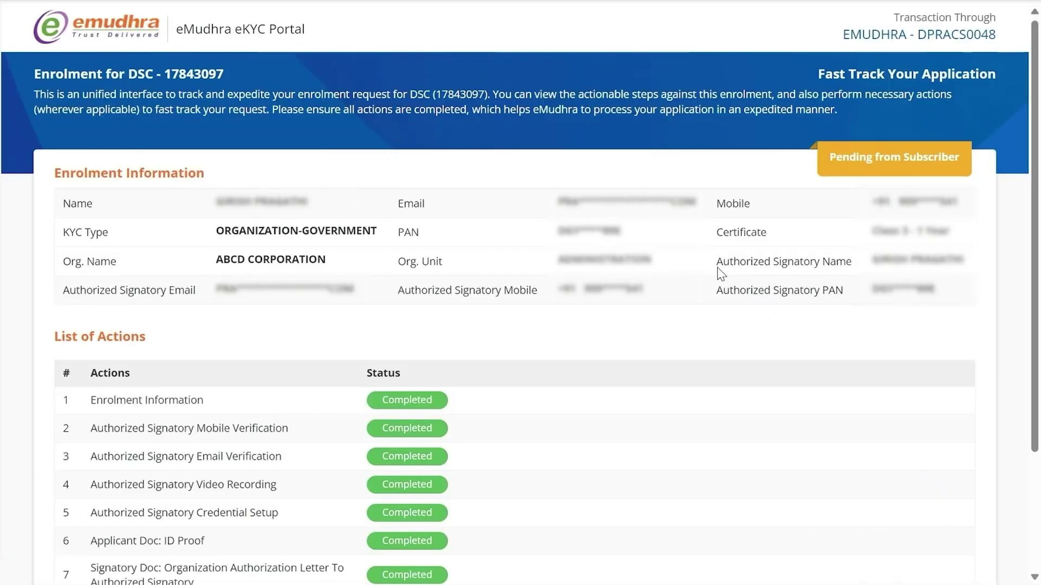
{"action": "scroll", "coordinate": [537, 326], "scroll_direction": "down", "scroll_amount": 3}
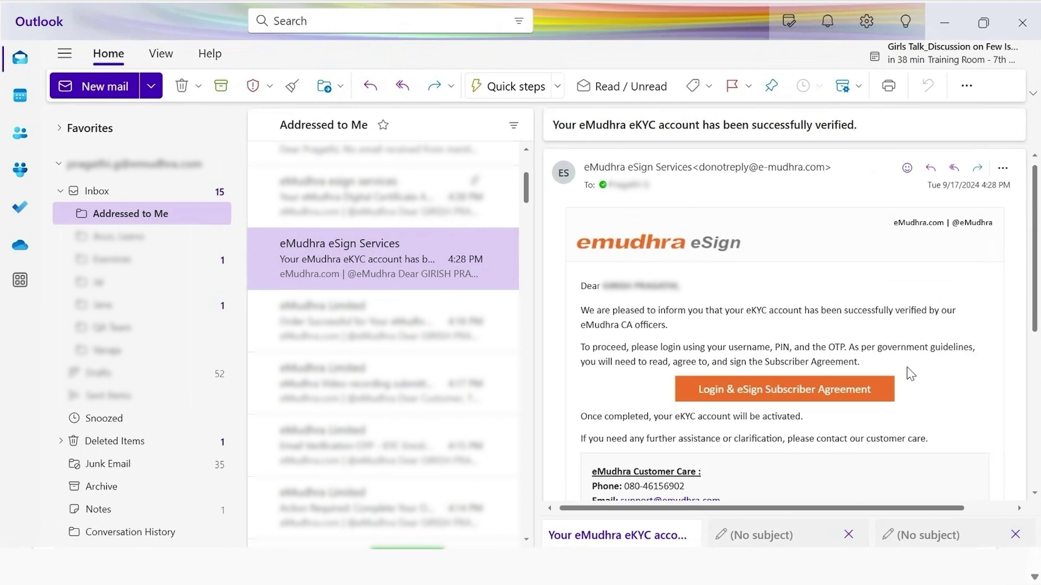
Follow the verification email's Login & eSign Subscriber Agreement link to the eMudhra login page.
{"action": "left_click", "coordinate": [782, 389]}
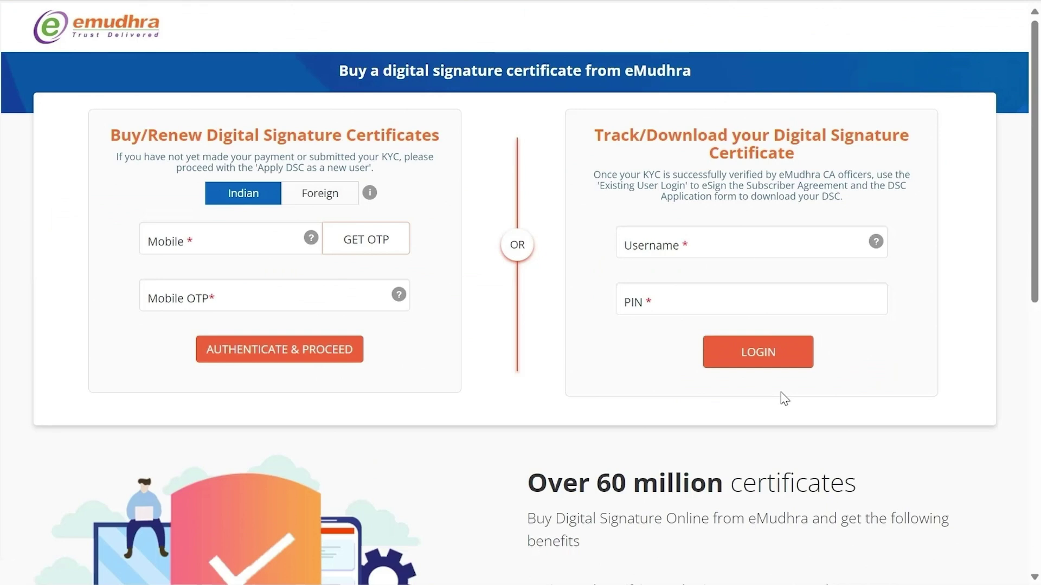
Log in as an existing user with the account username and PIN.
{"action": "left_click", "coordinate": [678, 249]}
{"action": "type", "text": "1234567890"}
{"action": "left_click", "coordinate": [655, 302]}
{"action": "type", "text": "1234567"}
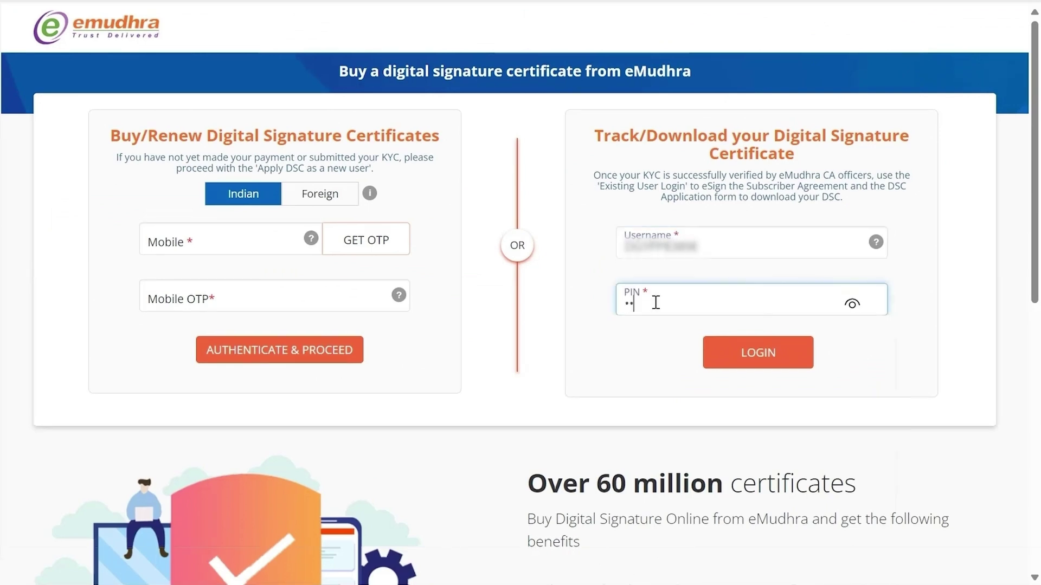
{"action": "left_click", "coordinate": [790, 353]}
Verify the login with the registered mobile number's OTP, accepting the terms, and validate.
{"action": "left_click", "coordinate": [682, 358]}
{"action": "type", "text": "9876543210"}
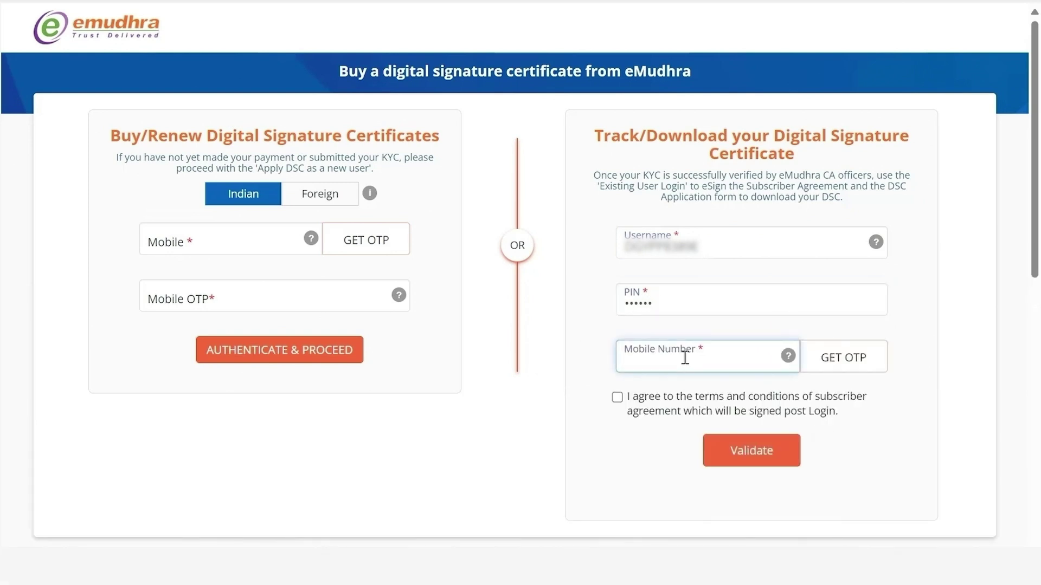
{"action": "left_click", "coordinate": [837, 356]}
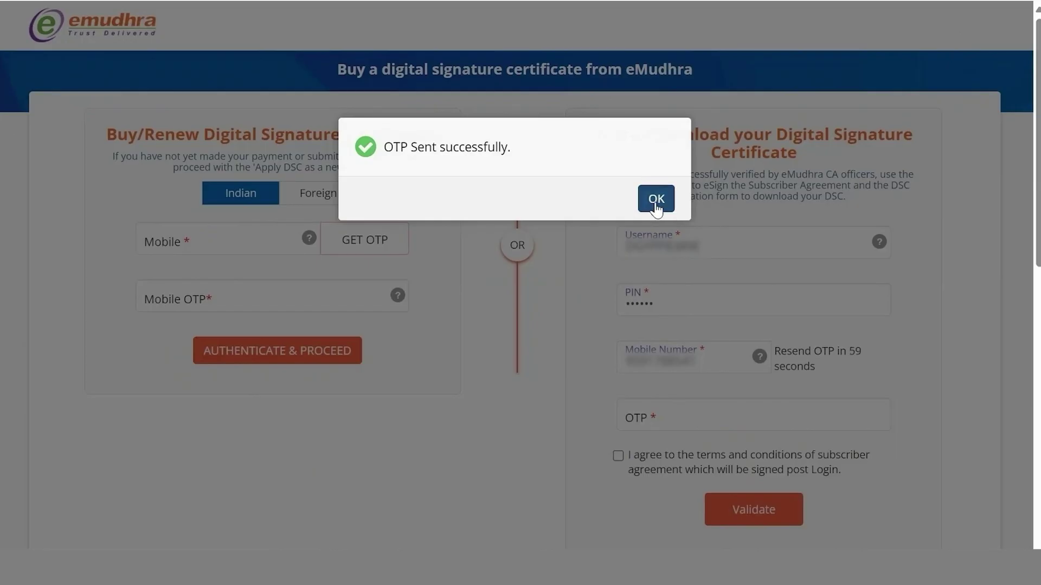
{"action": "left_click", "coordinate": [653, 200]}
{"action": "left_click", "coordinate": [667, 409]}
{"action": "left_click", "coordinate": [623, 453]}
{"action": "left_click", "coordinate": [622, 453]}
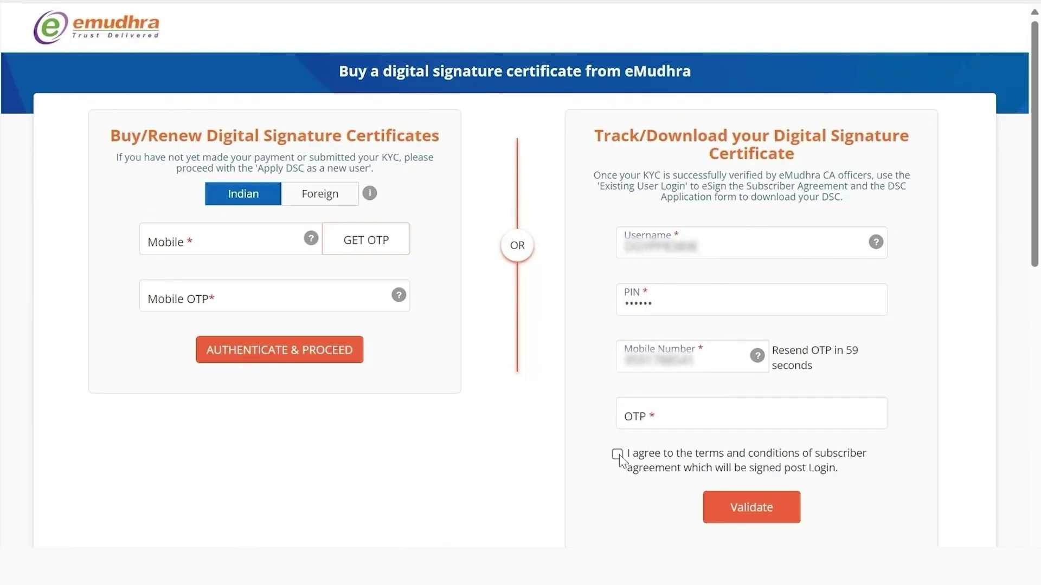
{"action": "left_click", "coordinate": [667, 409]}
{"action": "type", "text": "1234"}
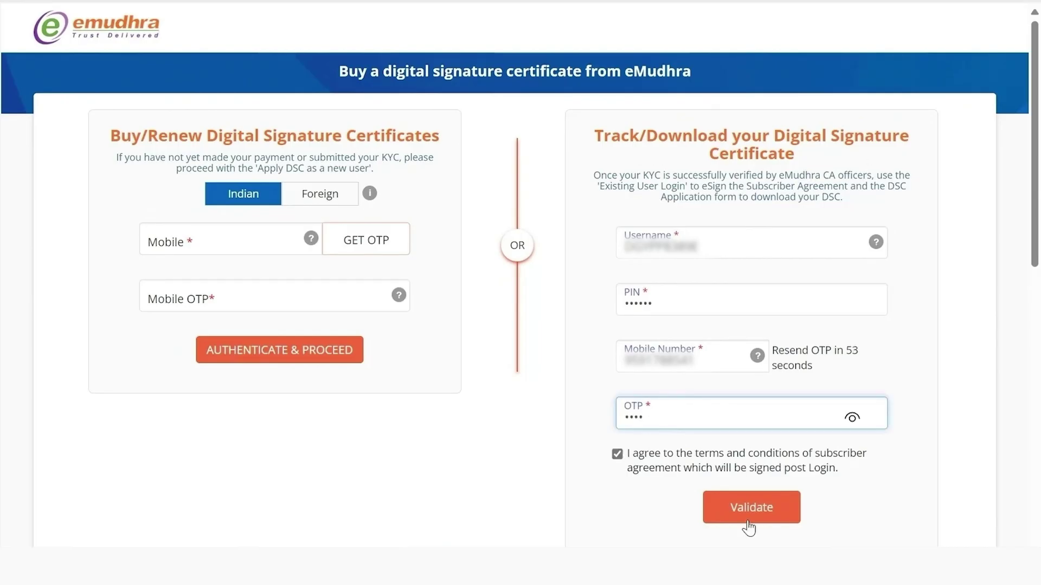
{"action": "left_click", "coordinate": [748, 525]}
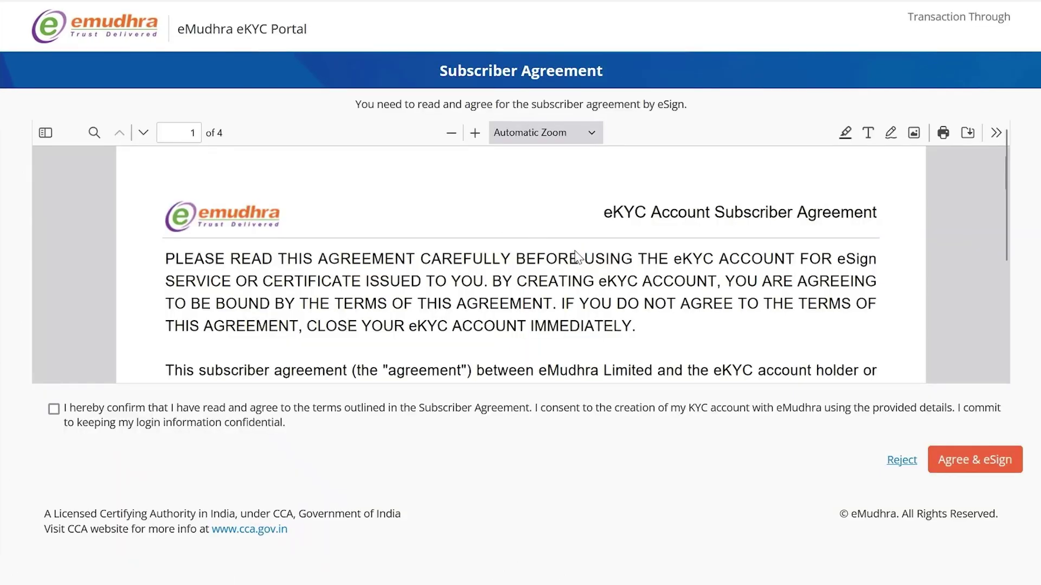
Confirm having read the subscriber agreement and Agree & eSign it.
{"action": "scroll", "coordinate": [577, 256], "scroll_direction": "down", "scroll_amount": 20}
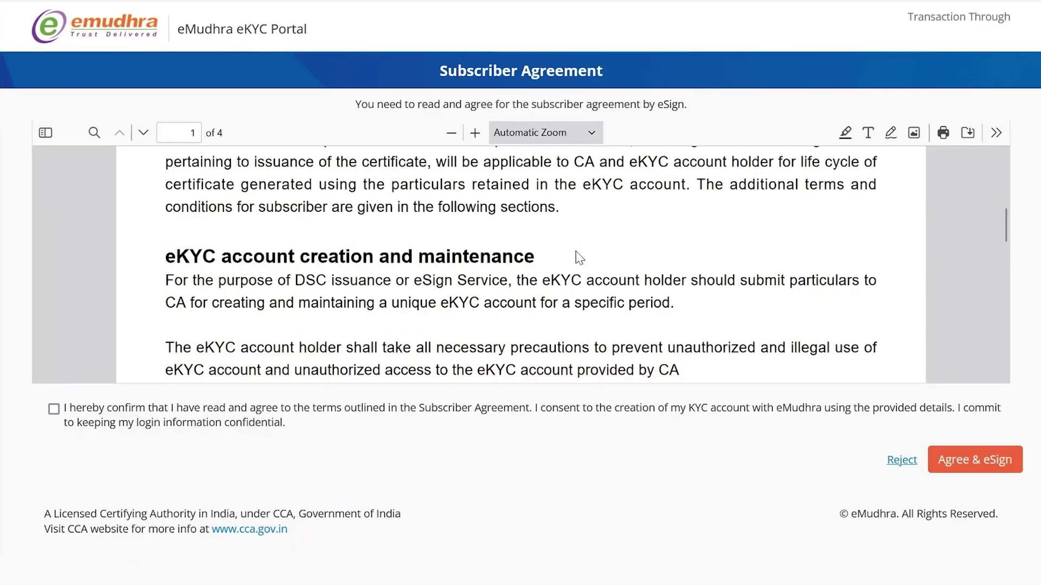
{"action": "left_click", "coordinate": [53, 409]}
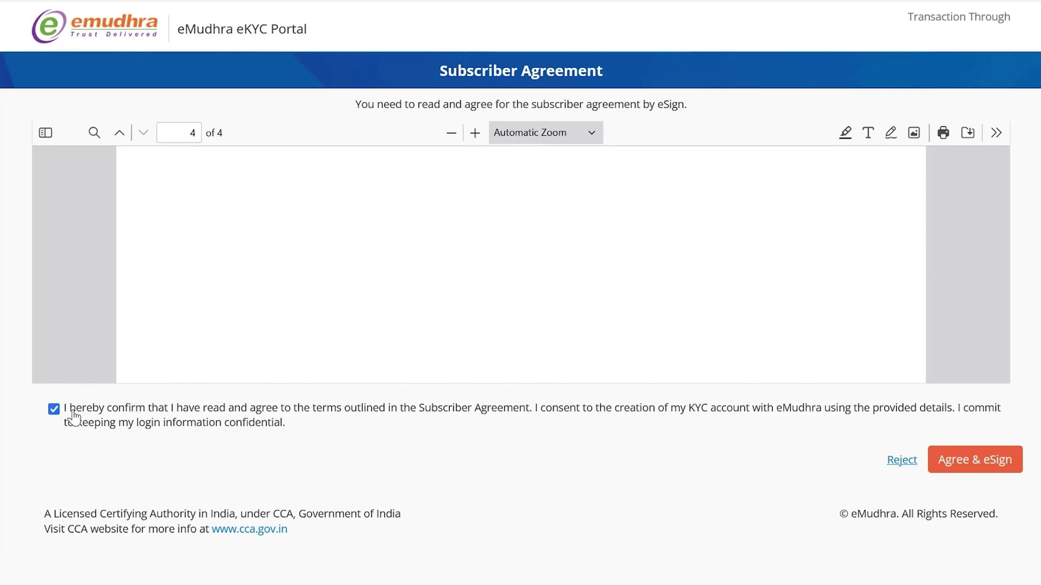
{"action": "scroll", "coordinate": [306, 376], "scroll_direction": "down", "scroll_amount": 1}
{"action": "left_click", "coordinate": [946, 459]}
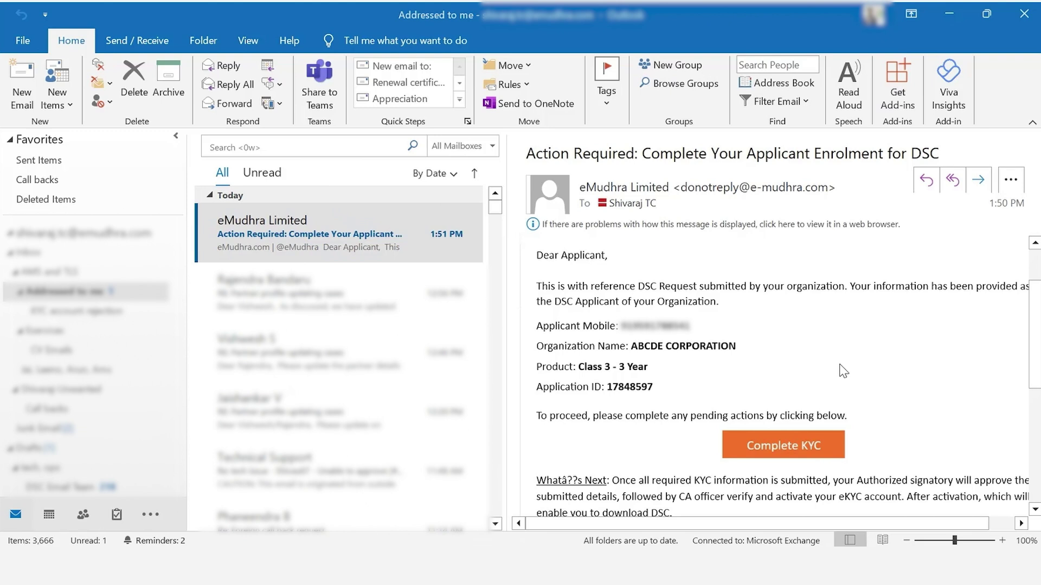
Start KYC from the enrolment email's Complete KYC link and enter the applicant's mobile number.
{"action": "left_click", "coordinate": [790, 447]}
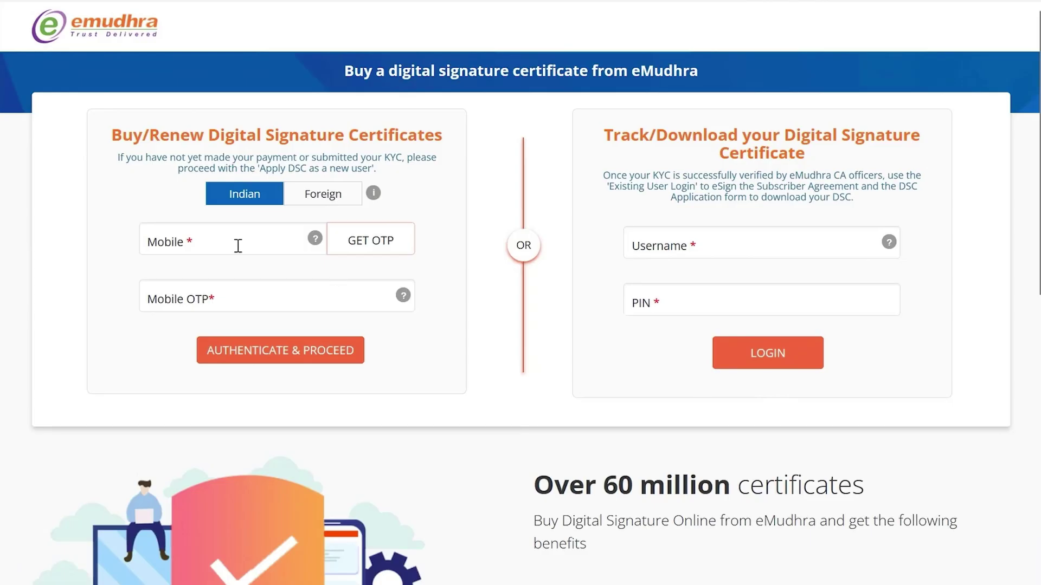
{"action": "left_click", "coordinate": [237, 246]}
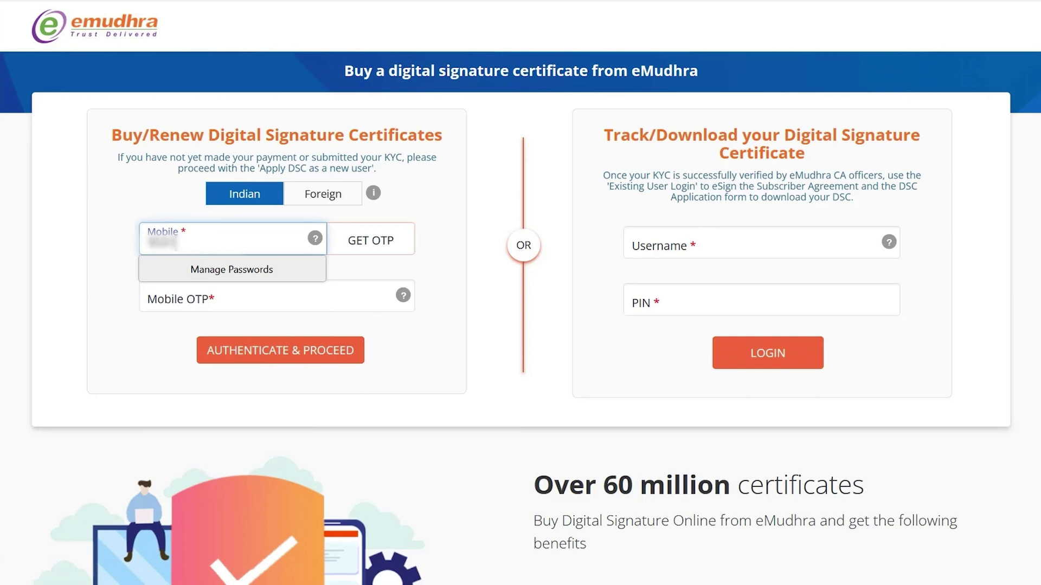
Authenticate the mobile number with its OTP and proceed.
{"action": "left_click", "coordinate": [370, 242]}
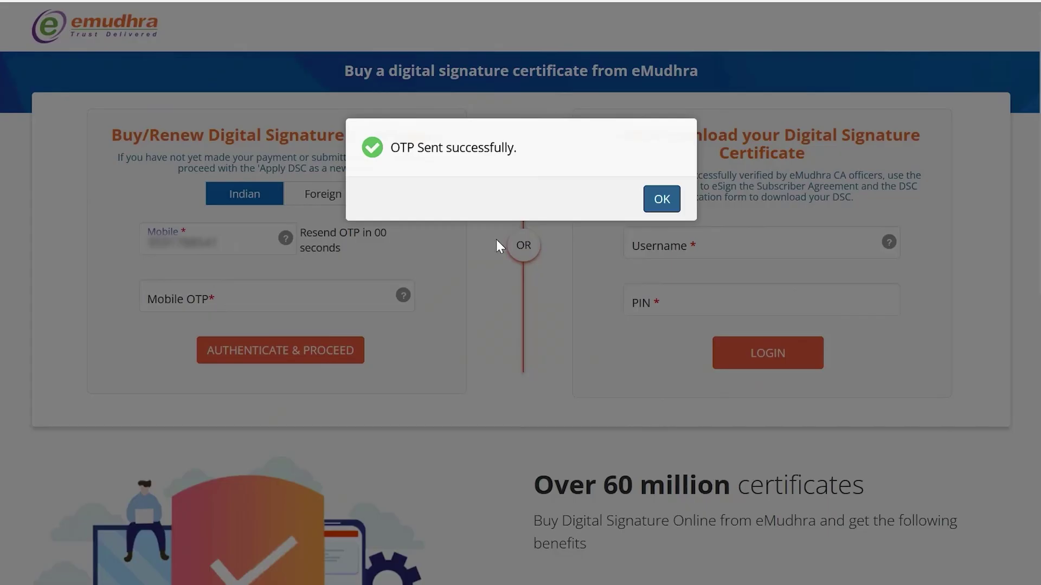
{"action": "left_click", "coordinate": [661, 202]}
{"action": "left_click", "coordinate": [163, 295]}
{"action": "type", "text": "1234"}
{"action": "left_click", "coordinate": [279, 352]}
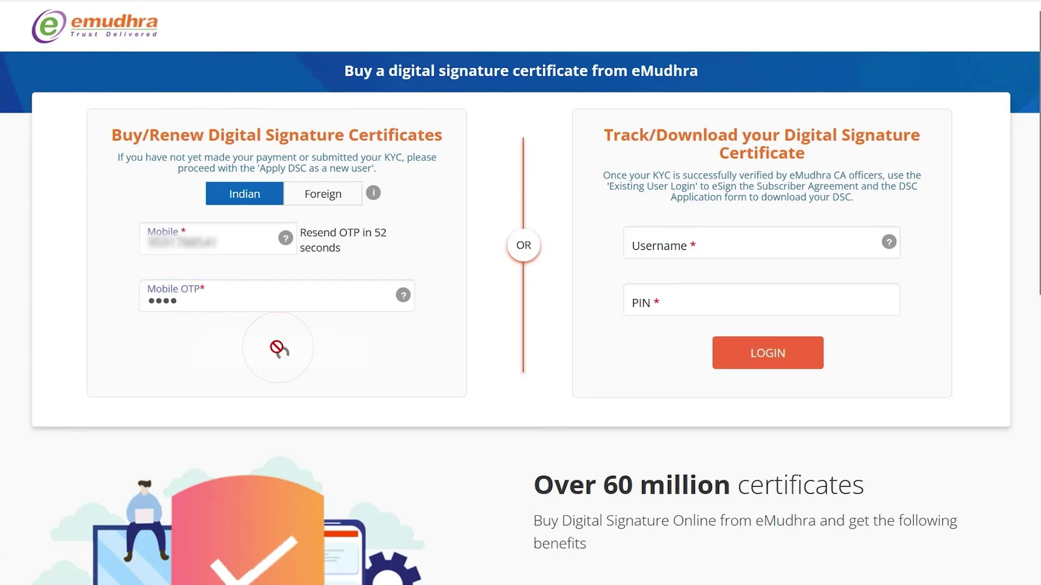
Look up the applicant by entering their PAN and proceeding.
{"action": "left_click", "coordinate": [206, 279]}
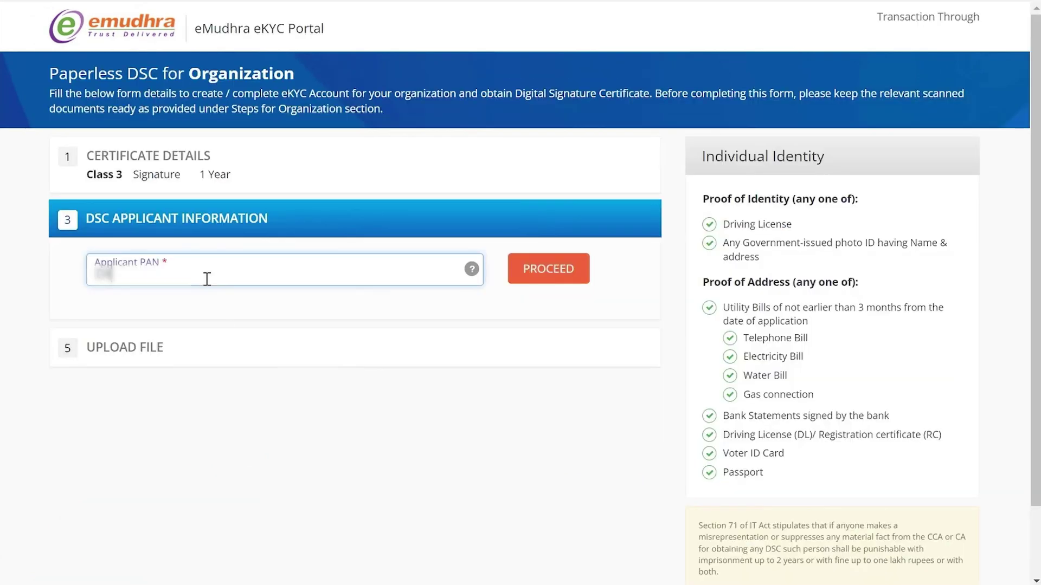
{"action": "left_click", "coordinate": [569, 272]}
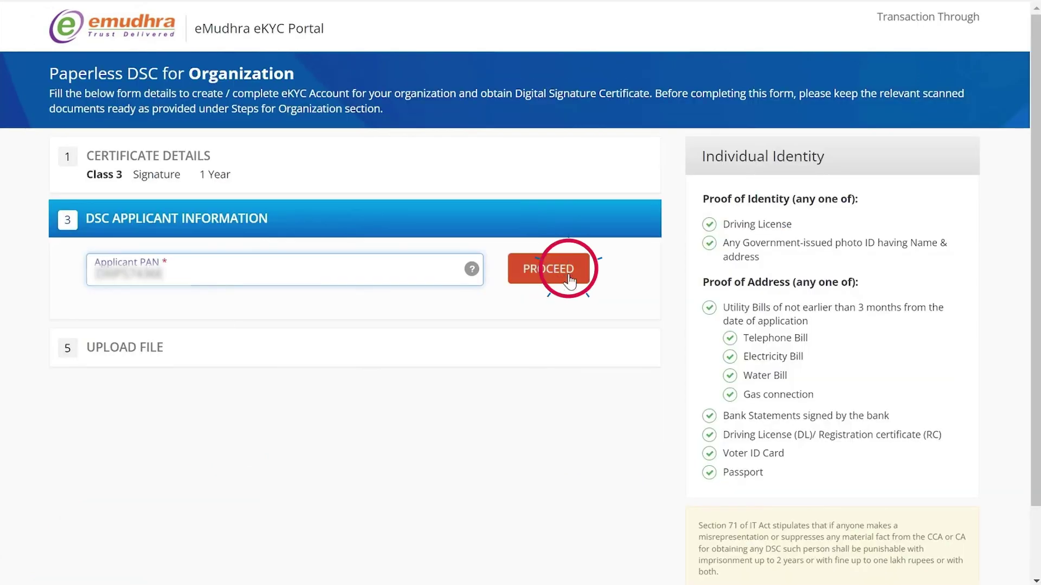
{"action": "left_click", "coordinate": [228, 345]}
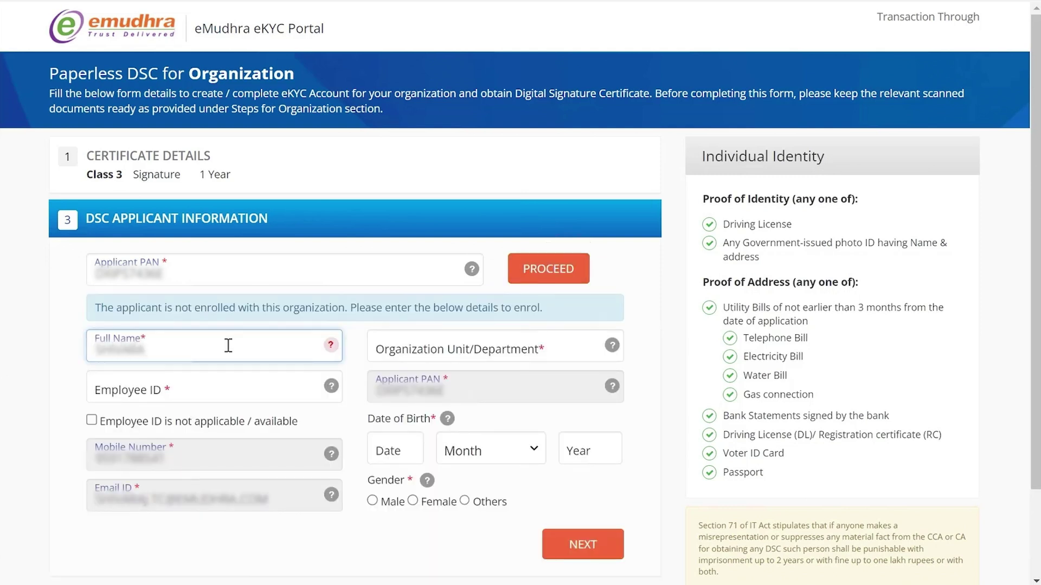
{"action": "left_click", "coordinate": [412, 339]}
{"action": "type", "text": "CUSTOMER SUPPORT"}
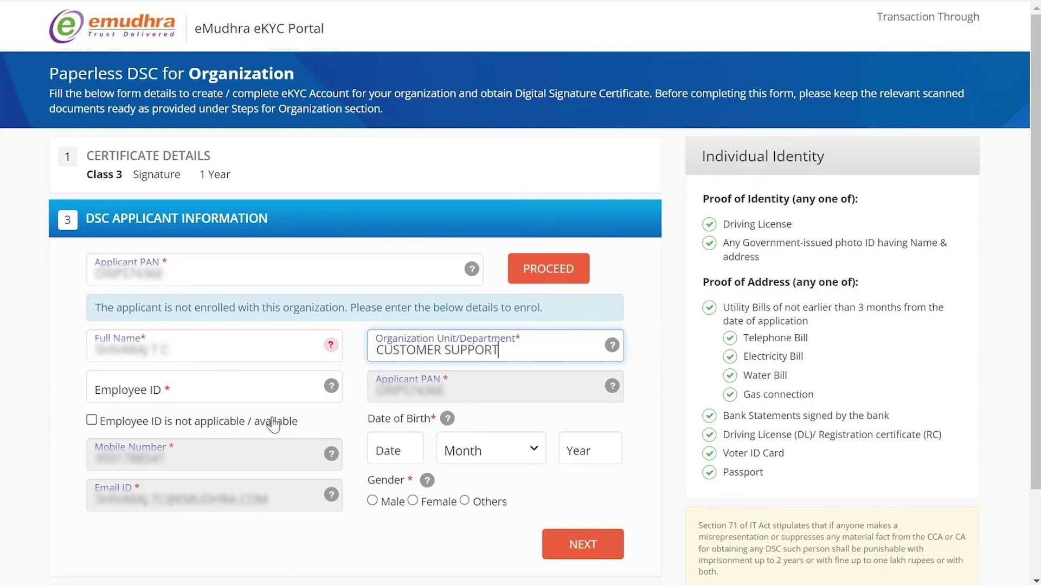
{"action": "left_click", "coordinate": [92, 420]}
{"action": "left_click", "coordinate": [382, 450]}
{"action": "type", "text": "24"}
{"action": "key", "text": "Tab"}
{"action": "key", "text": "Down"}
{"action": "key", "text": "Tab"}
{"action": "type", "text": "1994"}
{"action": "left_click", "coordinate": [372, 501]}
{"action": "left_click", "coordinate": [570, 541]}
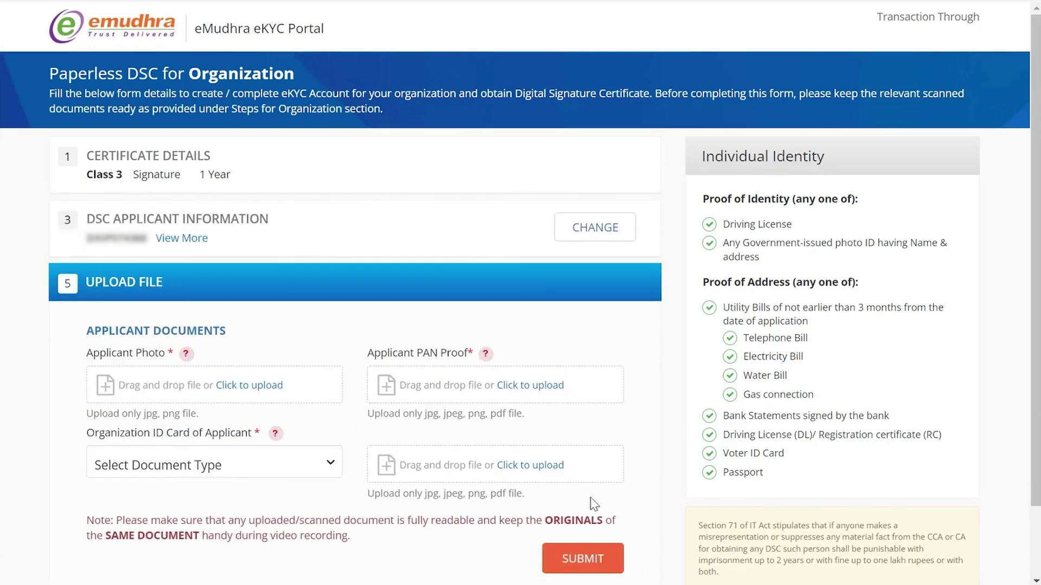
Upload IMG-20240907-WA0012.jpg as the applicant photo and pan proof.pdf as PAN proof.
{"action": "left_click", "coordinate": [266, 387]}
{"action": "left_click", "coordinate": [239, 292]}
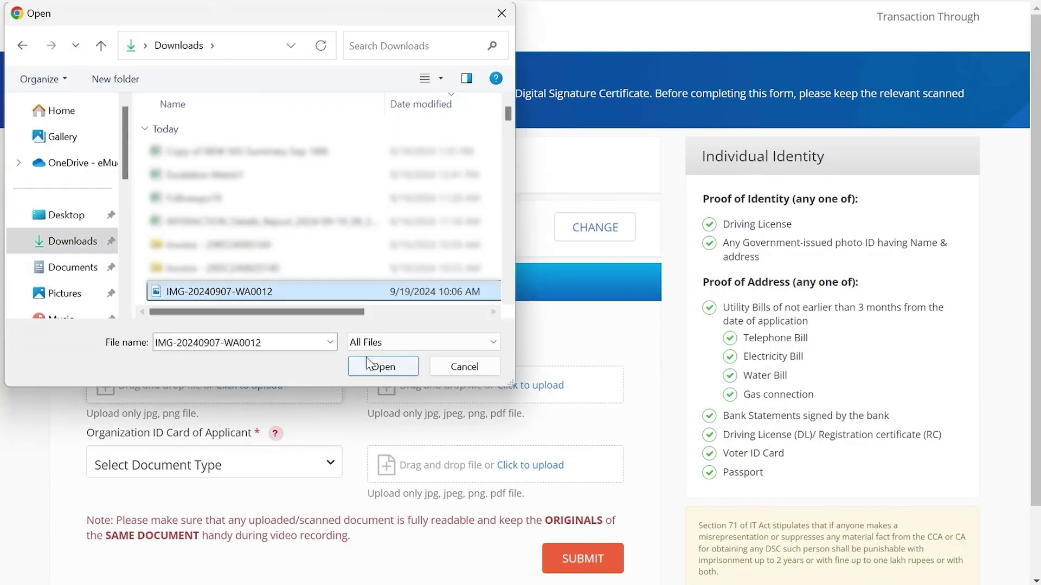
{"action": "left_click", "coordinate": [383, 367]}
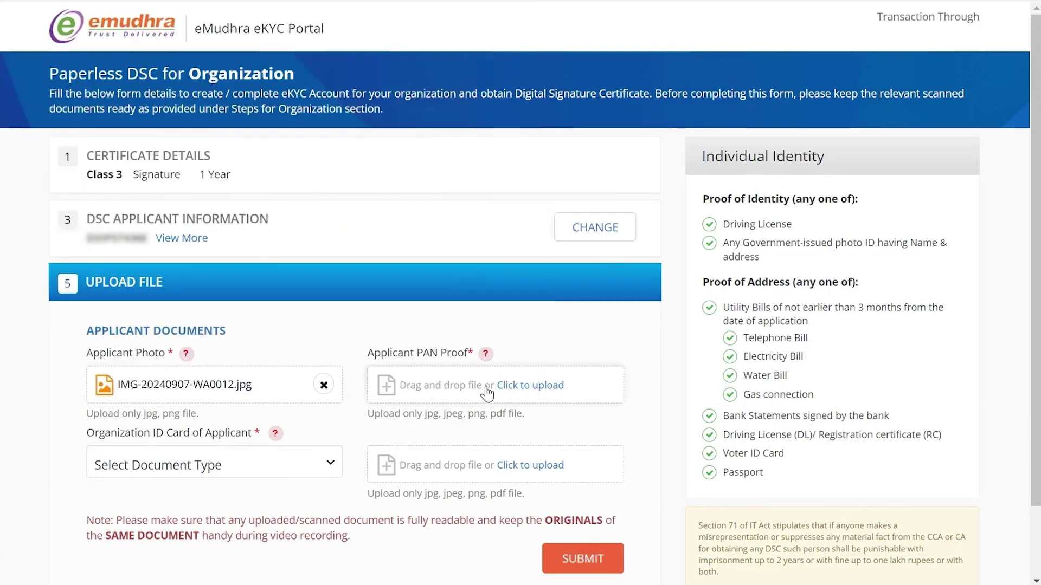
{"action": "left_click", "coordinate": [537, 387]}
{"action": "scroll", "coordinate": [247, 260], "scroll_direction": "down", "scroll_amount": 3}
{"action": "left_click", "coordinate": [217, 133]}
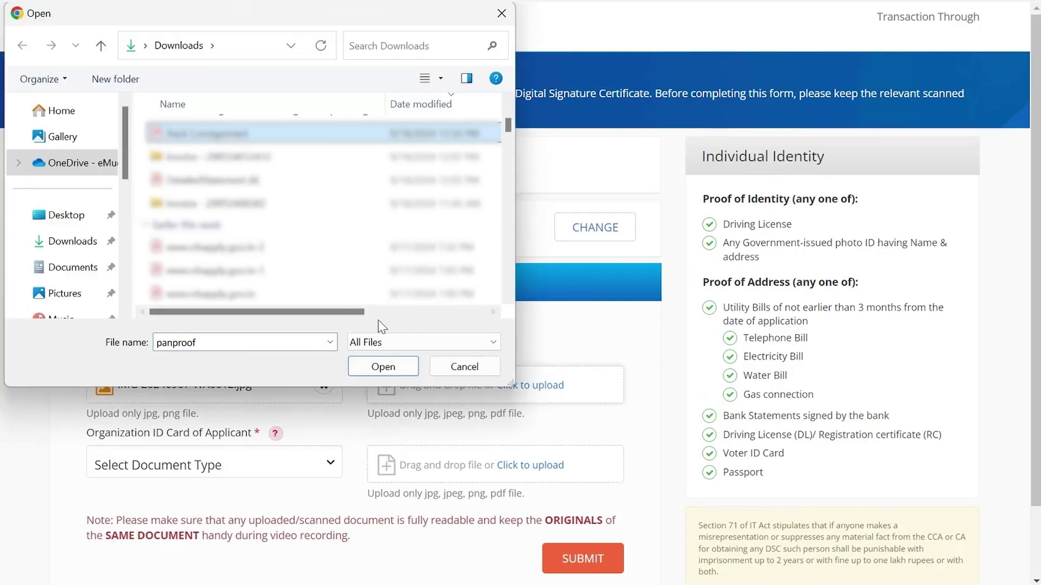
{"action": "left_click", "coordinate": [382, 367]}
Attach id card.pdf as the Org ID Card document and submit the documents.
{"action": "left_click", "coordinate": [284, 458]}
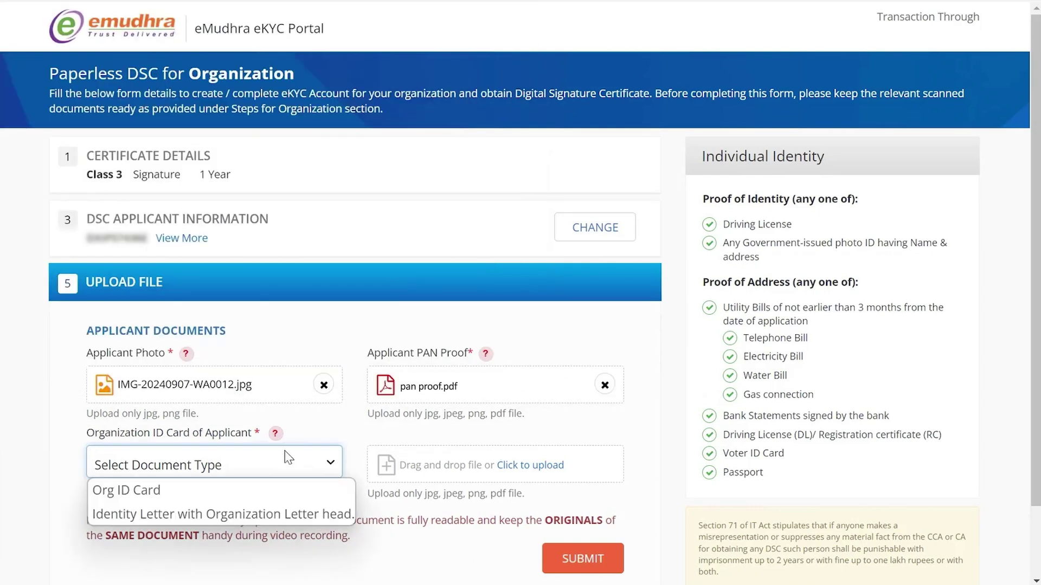
{"action": "left_click", "coordinate": [189, 498]}
{"action": "left_click", "coordinate": [535, 466]}
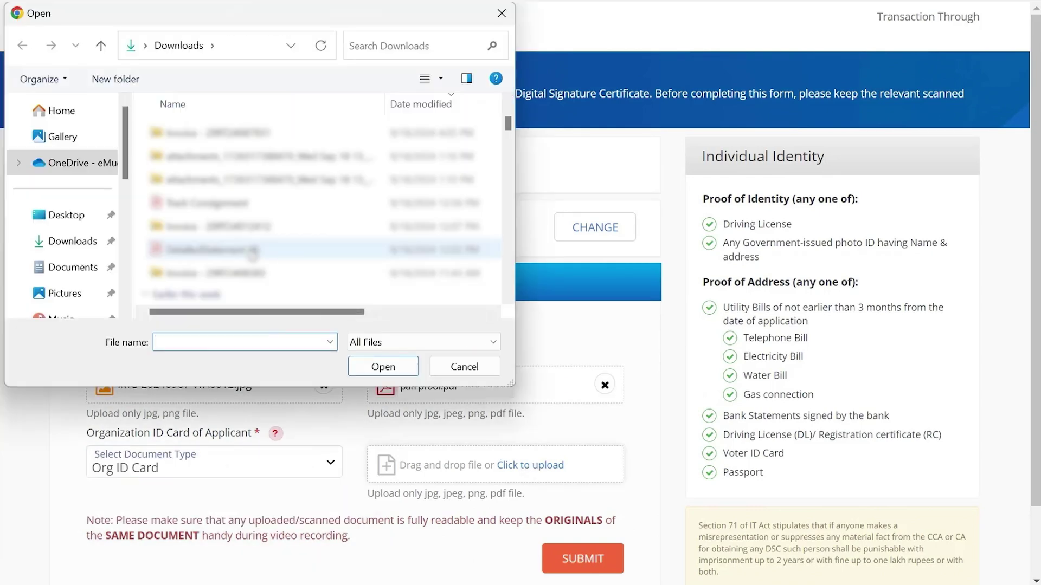
{"action": "left_click", "coordinate": [228, 203]}
{"action": "left_click", "coordinate": [385, 373]}
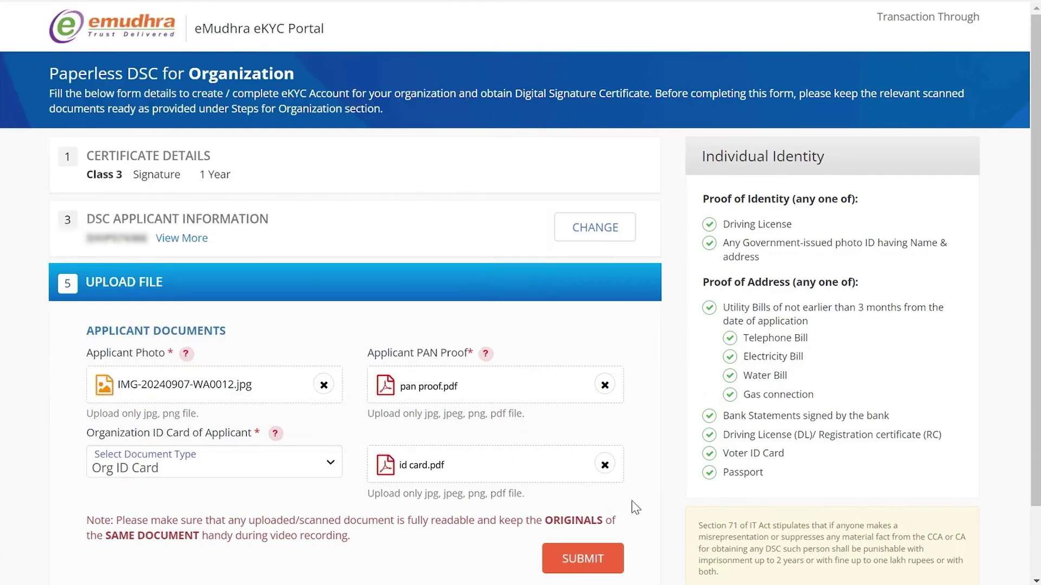
{"action": "left_click", "coordinate": [597, 558]}
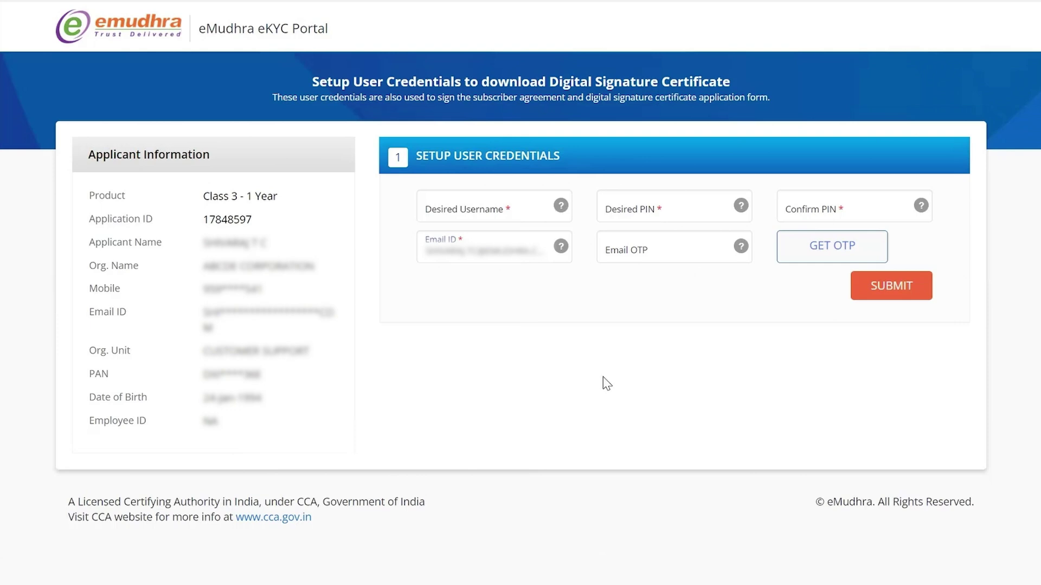
Enter the desired username and a six-character PIN, confirming the PIN.
{"action": "left_click", "coordinate": [481, 205]}
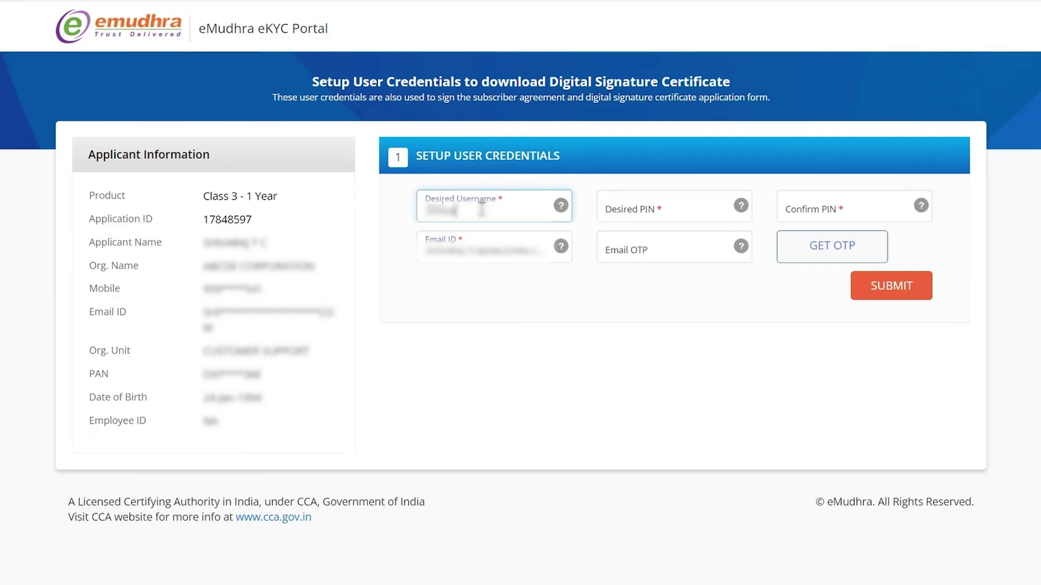
{"action": "key", "text": "Tab"}
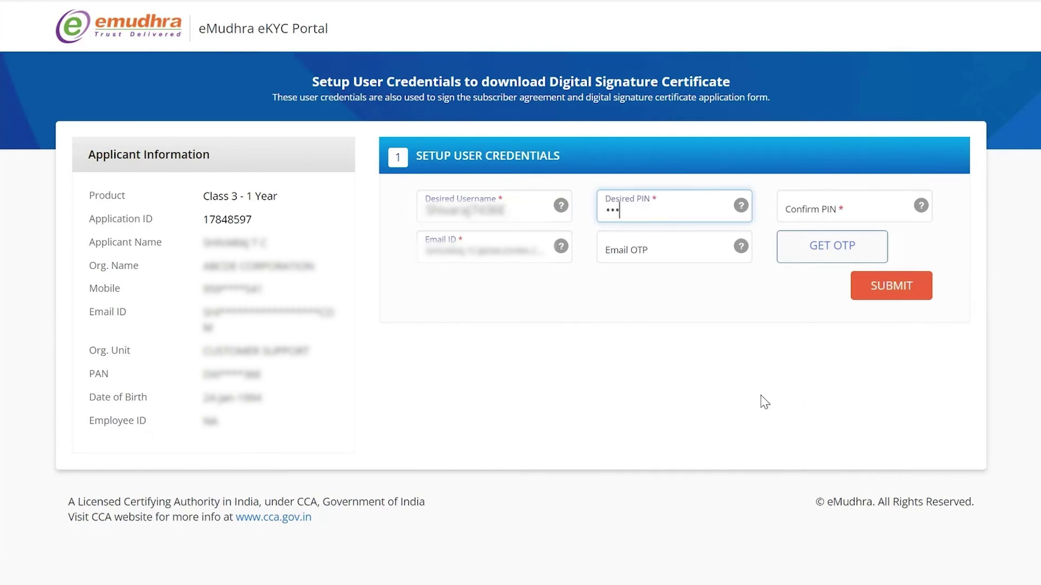
{"action": "key", "text": "Tab"}
{"action": "key", "text": "Tab"}
Verify the email address with its OTP and submit the credentials.
{"action": "left_click", "coordinate": [812, 248]}
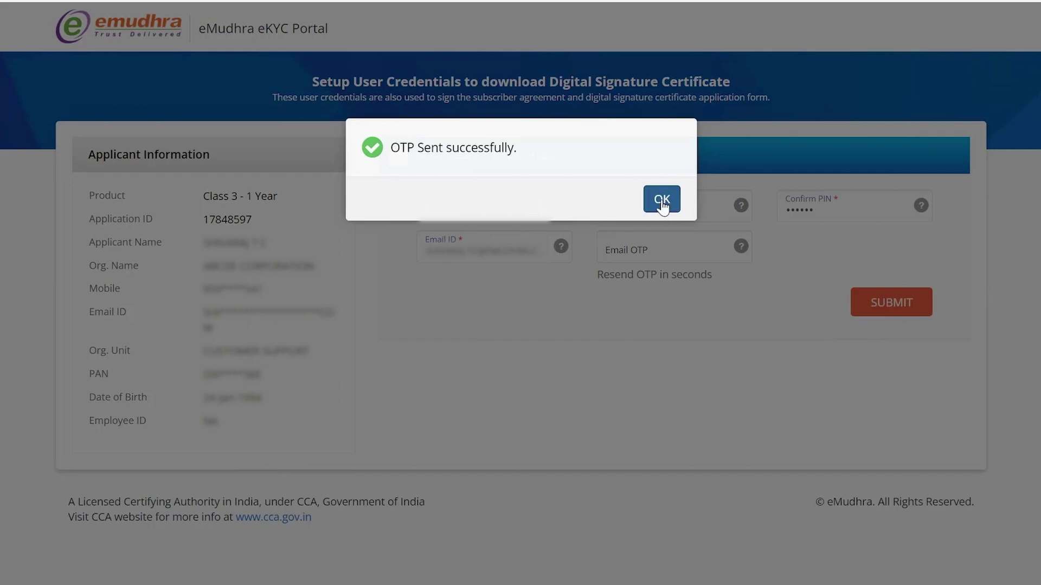
{"action": "left_click", "coordinate": [663, 200]}
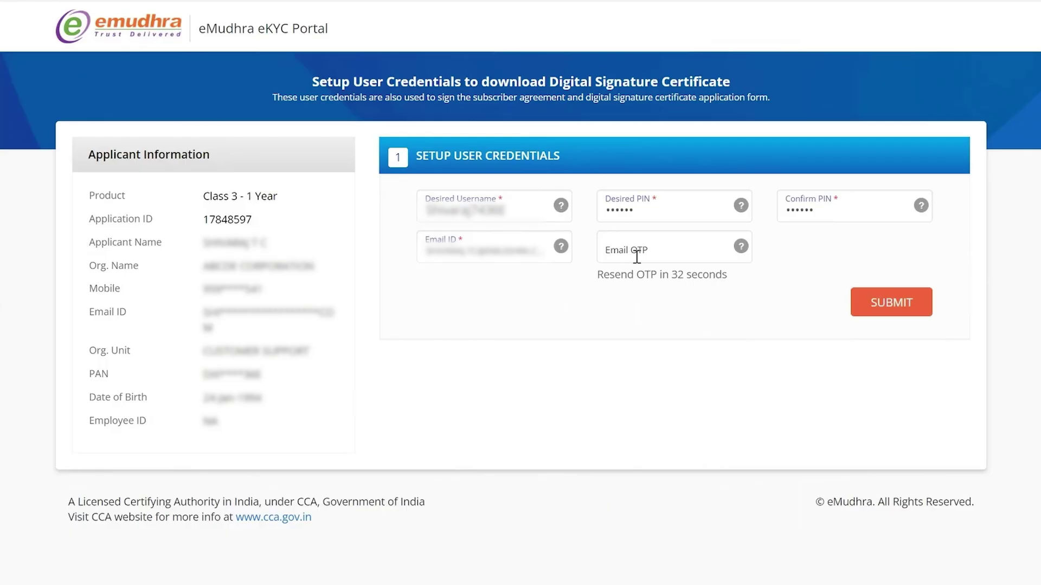
{"action": "left_click", "coordinate": [637, 257]}
{"action": "type", "text": "****"}
{"action": "left_click", "coordinate": [879, 302]}
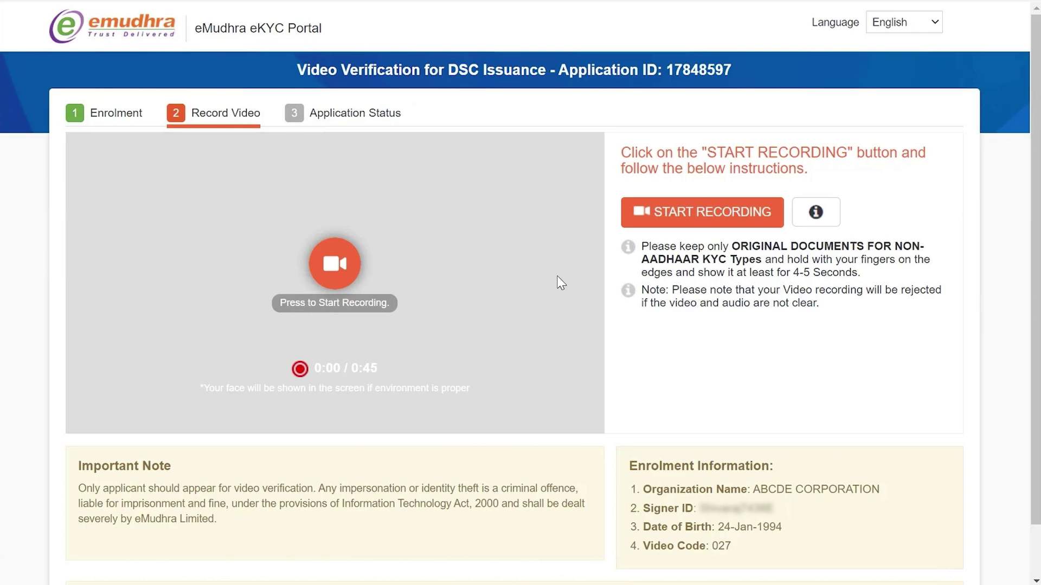
Record, preview and submit the 45-second video, then follow the email's Track & Expedite link.
{"action": "left_click", "coordinate": [699, 218]}
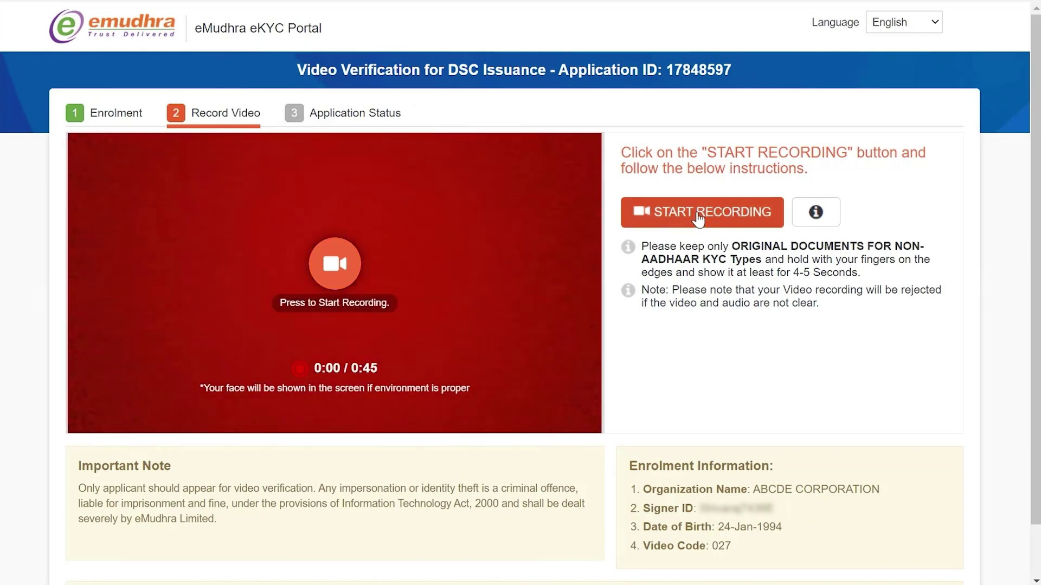
{"action": "left_click", "coordinate": [698, 215]}
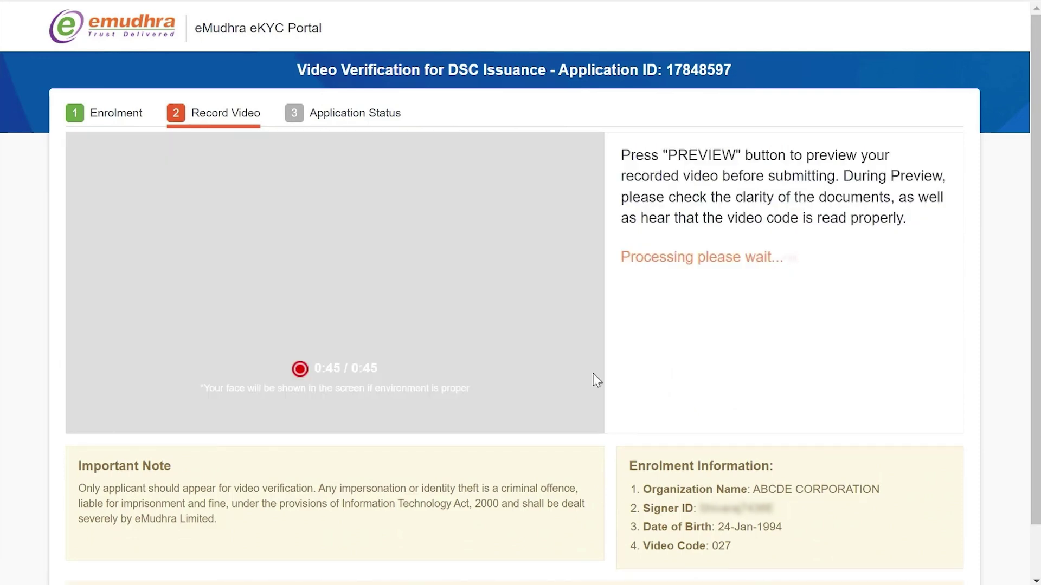
{"action": "left_click", "coordinate": [658, 254]}
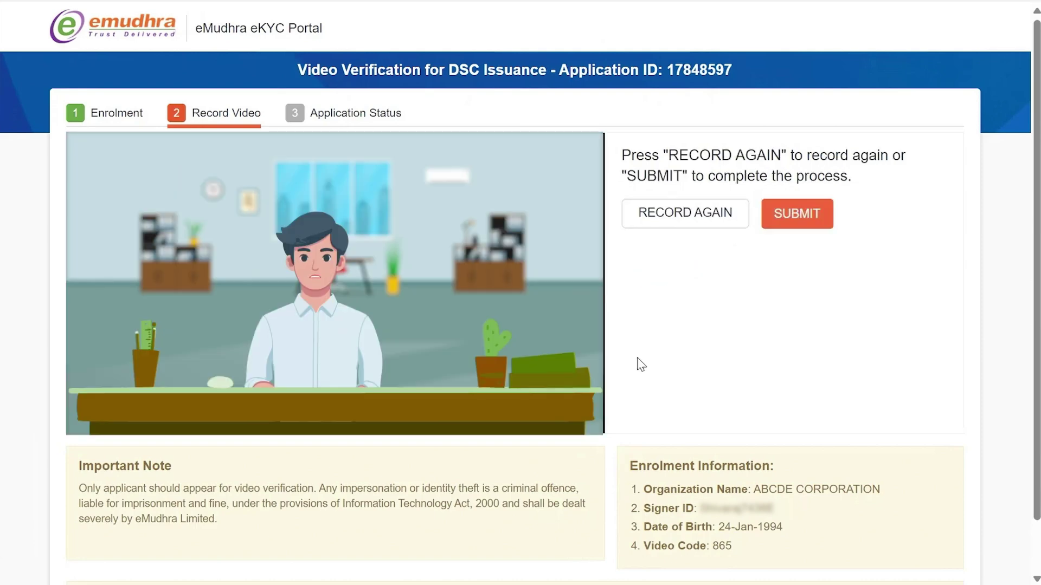
{"action": "left_click", "coordinate": [779, 222]}
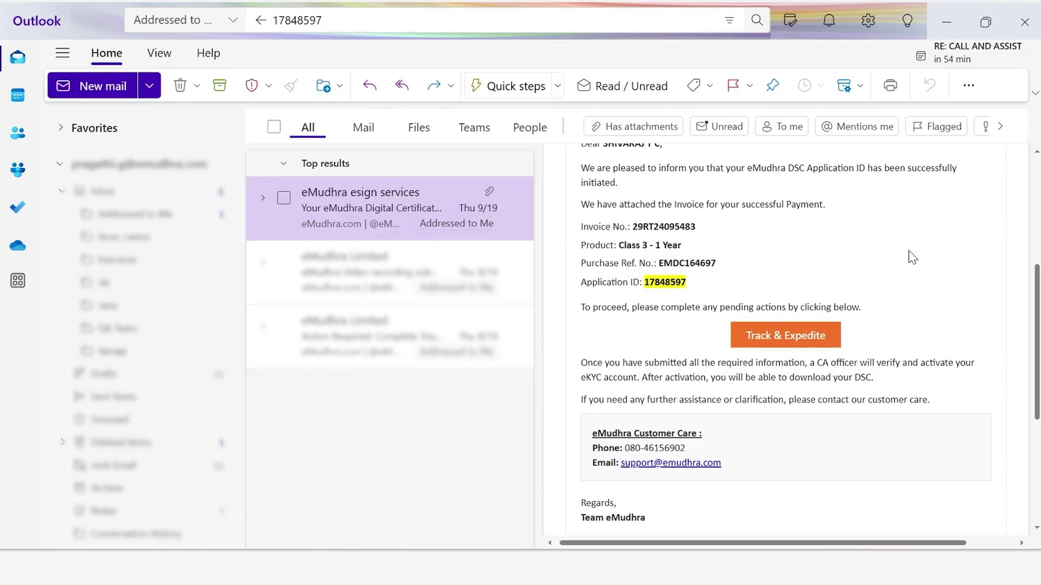
{"action": "left_click", "coordinate": [771, 336]}
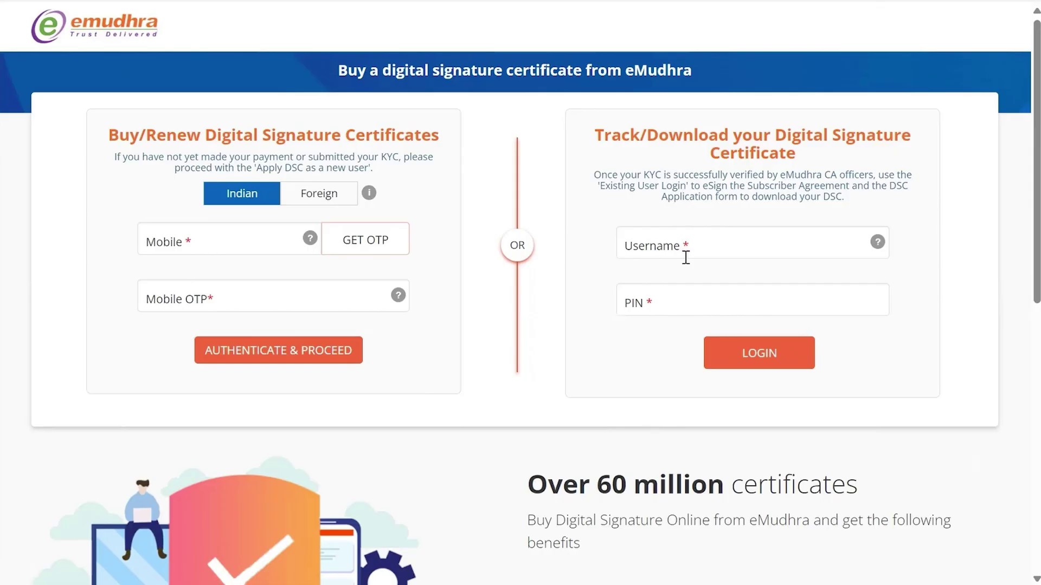
Log in to the existing account with the username and PIN.
{"action": "left_click", "coordinate": [686, 258]}
{"action": "type", "text": "username"}
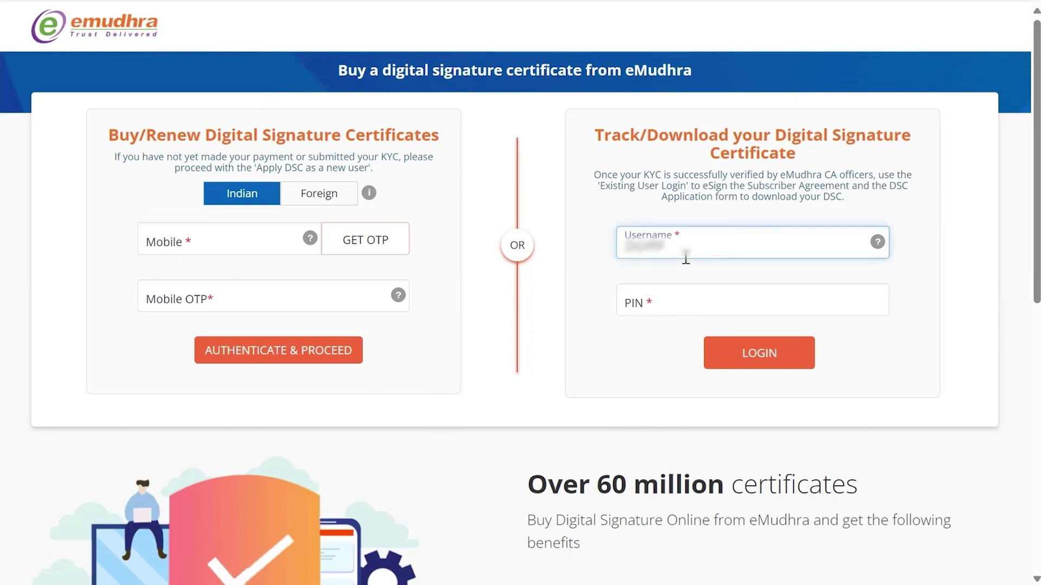
{"action": "left_click", "coordinate": [662, 293]}
{"action": "type", "text": "***"}
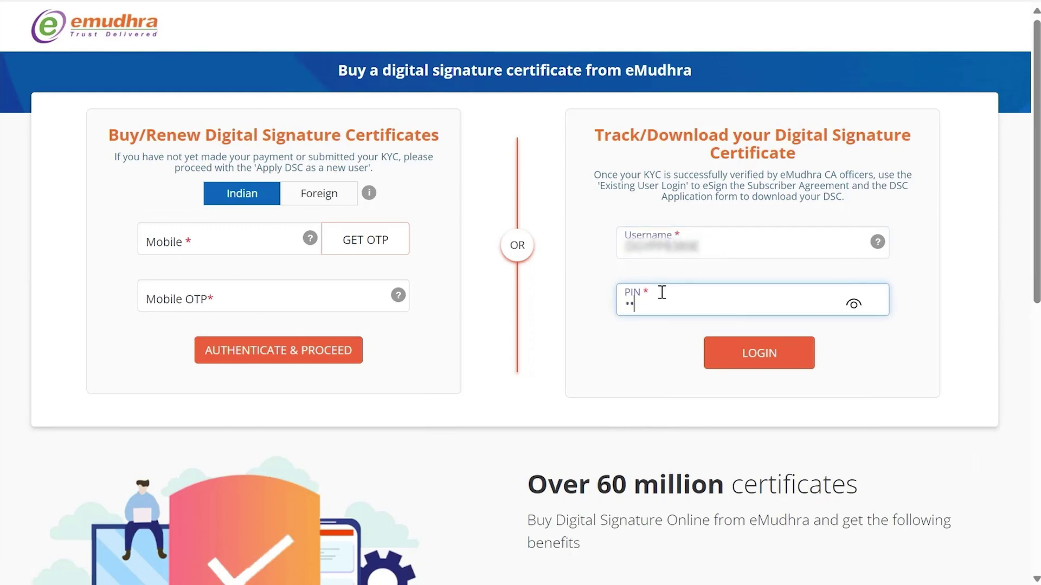
{"action": "type", "text": "***"}
{"action": "left_click", "coordinate": [723, 349]}
Verify the login with the registered mobile's OTP, accept the terms, and validate.
{"action": "scroll", "coordinate": [784, 291], "scroll_direction": "down", "scroll_amount": 1}
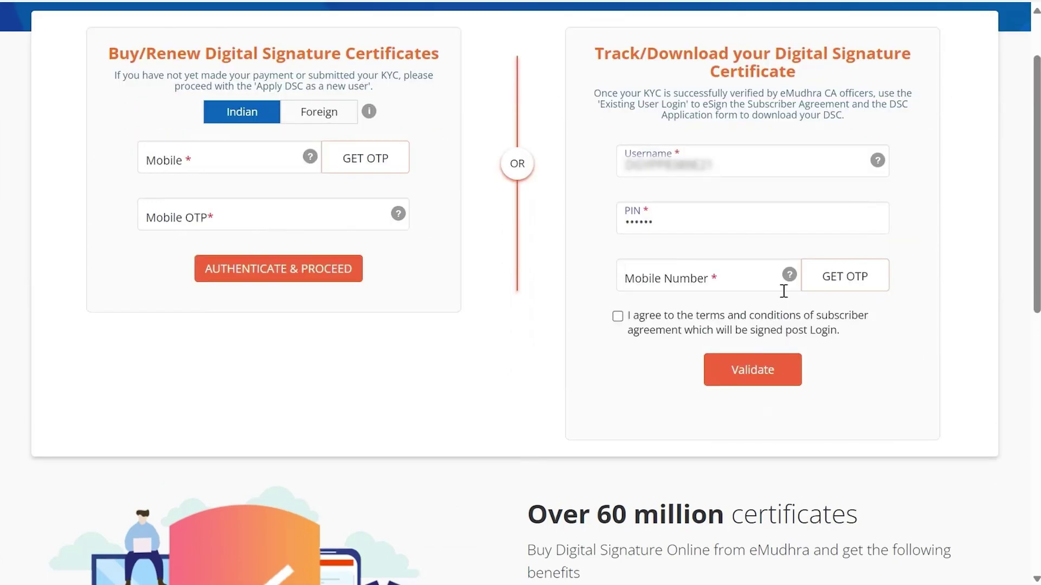
{"action": "left_click", "coordinate": [719, 279]}
{"action": "left_click", "coordinate": [845, 277]}
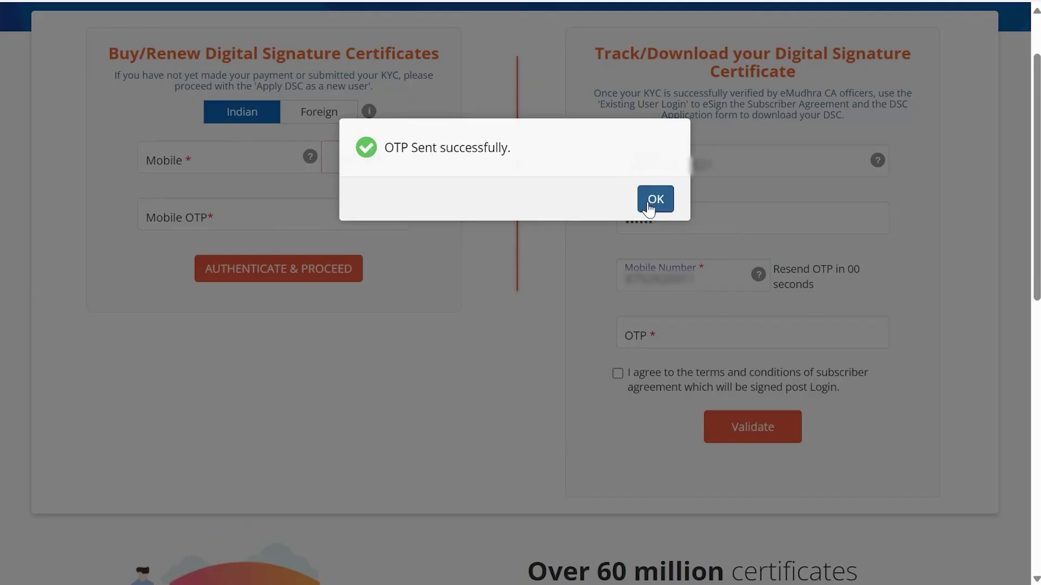
{"action": "left_click", "coordinate": [656, 200]}
{"action": "left_click", "coordinate": [701, 324]}
{"action": "type", "text": "****"}
{"action": "left_click", "coordinate": [618, 373]}
{"action": "left_click", "coordinate": [719, 434]}
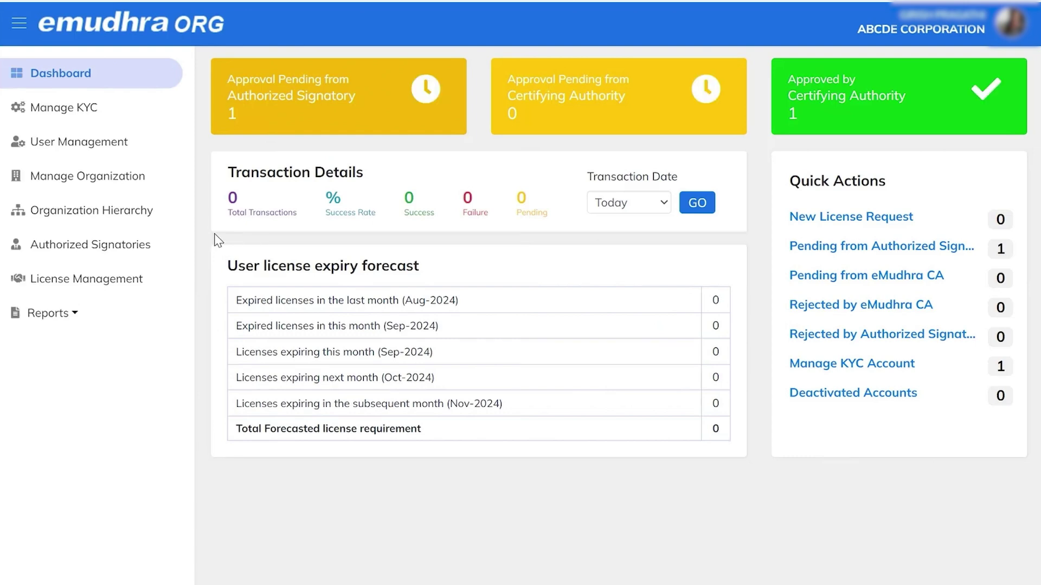
Approve the pending request under Manage KYC > Requests and request the signatory's mobile OTP.
{"action": "left_click", "coordinate": [108, 177]}
{"action": "left_click", "coordinate": [81, 109]}
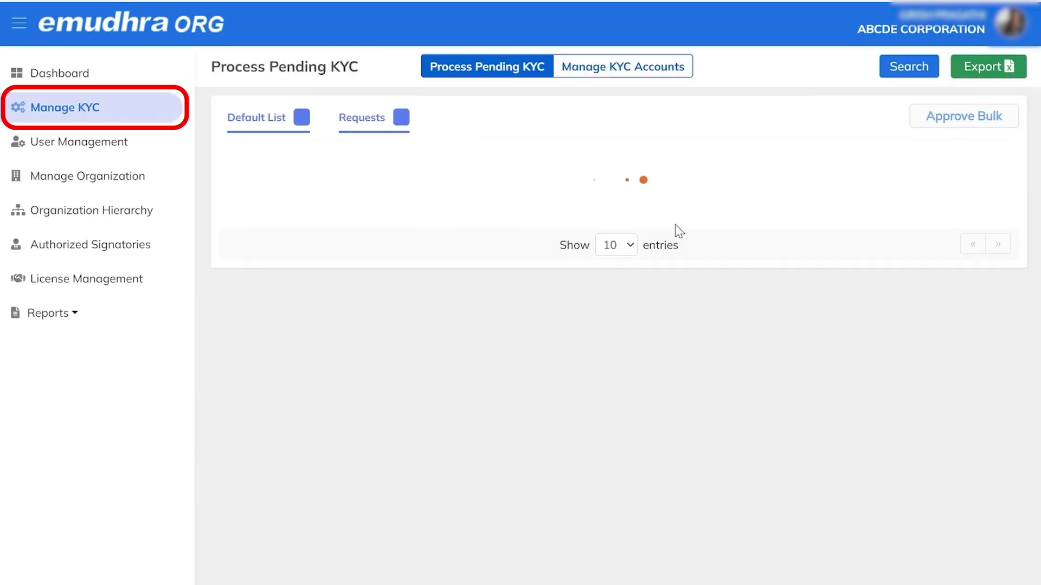
{"action": "left_click", "coordinate": [385, 126]}
{"action": "left_click_drag", "start_coordinate": [829, 204], "coordinate": [945, 206]}
{"action": "left_click", "coordinate": [971, 181]}
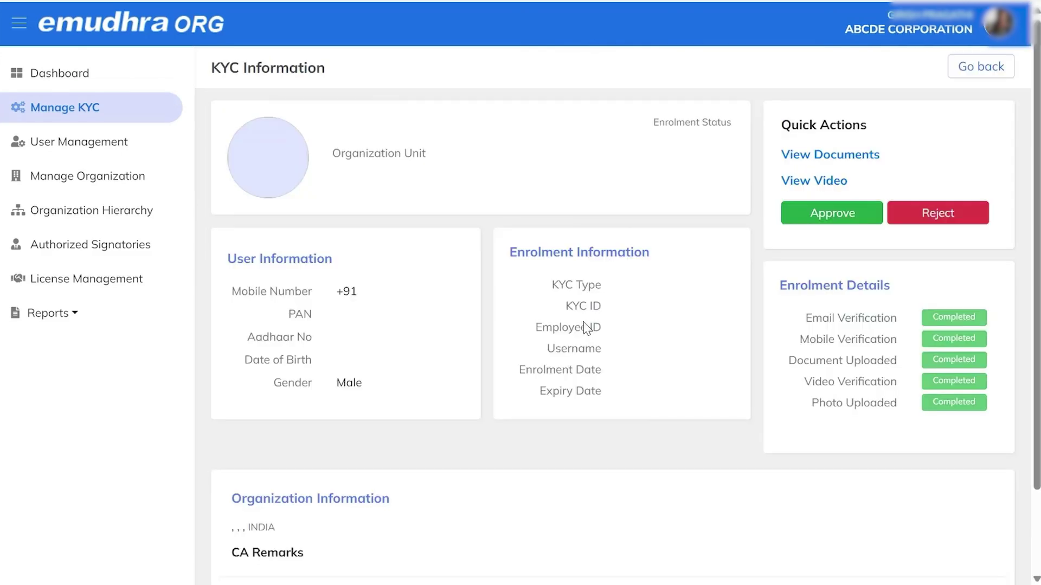
{"action": "left_click", "coordinate": [799, 216]}
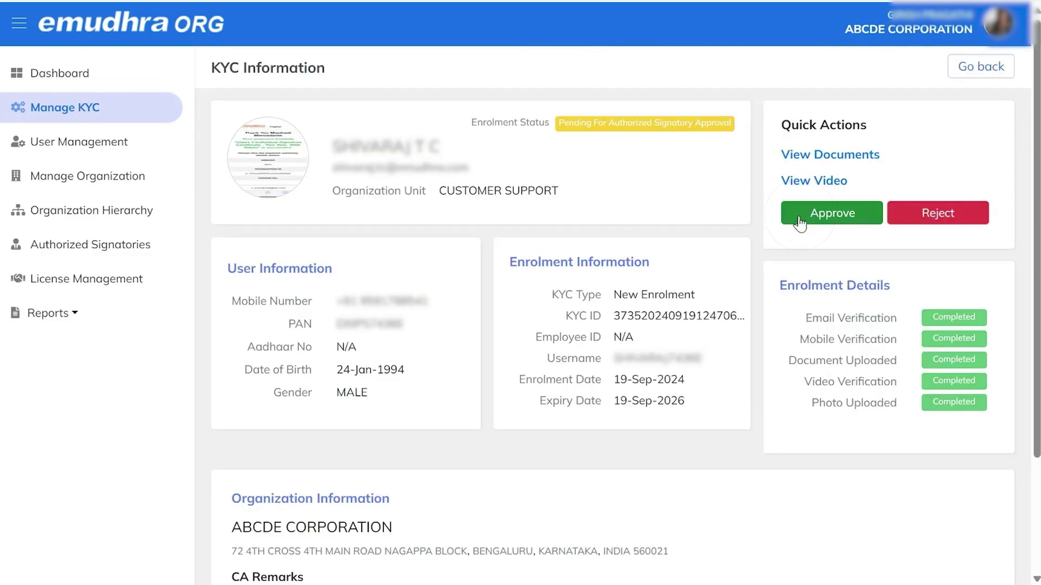
{"action": "left_click", "coordinate": [897, 199]}
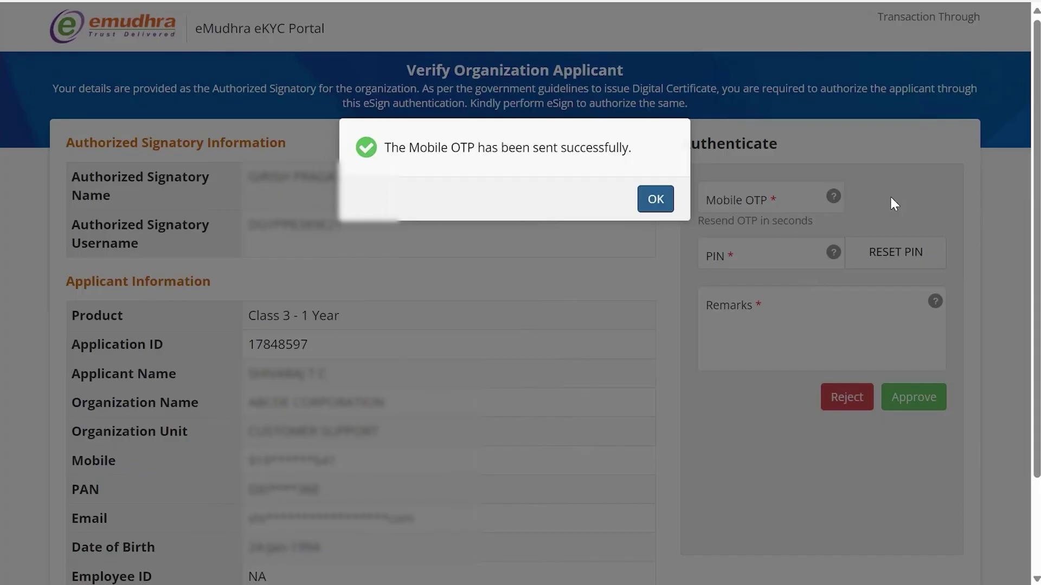
Approve the organization applicant with the mobile OTP, signatory PIN and remark 'Approved'.
{"action": "left_click", "coordinate": [655, 199]}
{"action": "left_click", "coordinate": [736, 199]}
{"action": "type", "text": "1234"}
{"action": "left_click", "coordinate": [748, 270]}
{"action": "type", "text": "123456"}
{"action": "left_click", "coordinate": [755, 318]}
{"action": "type", "text": "Approved"}
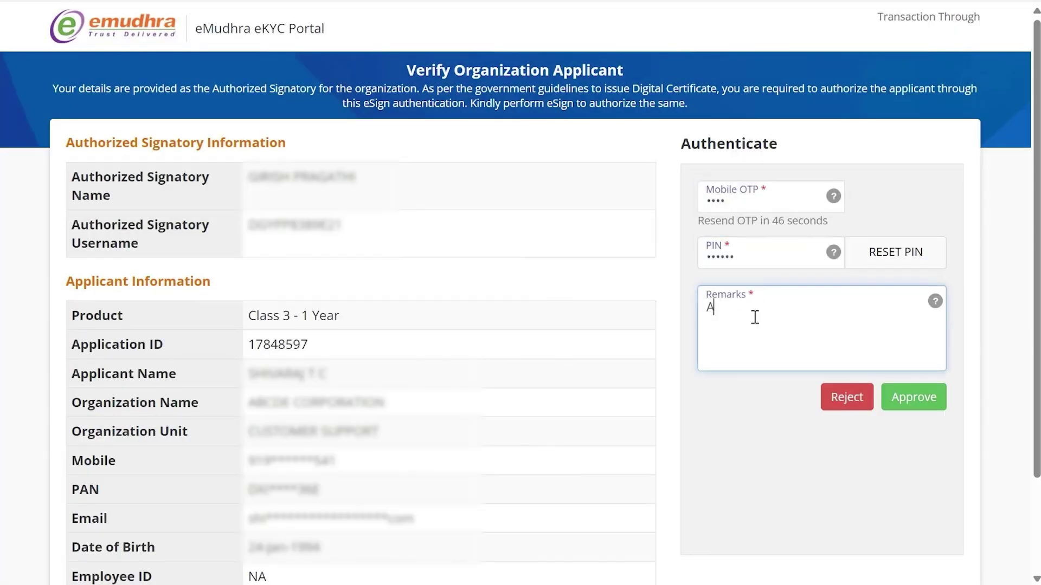
{"action": "left_click", "coordinate": [923, 399]}
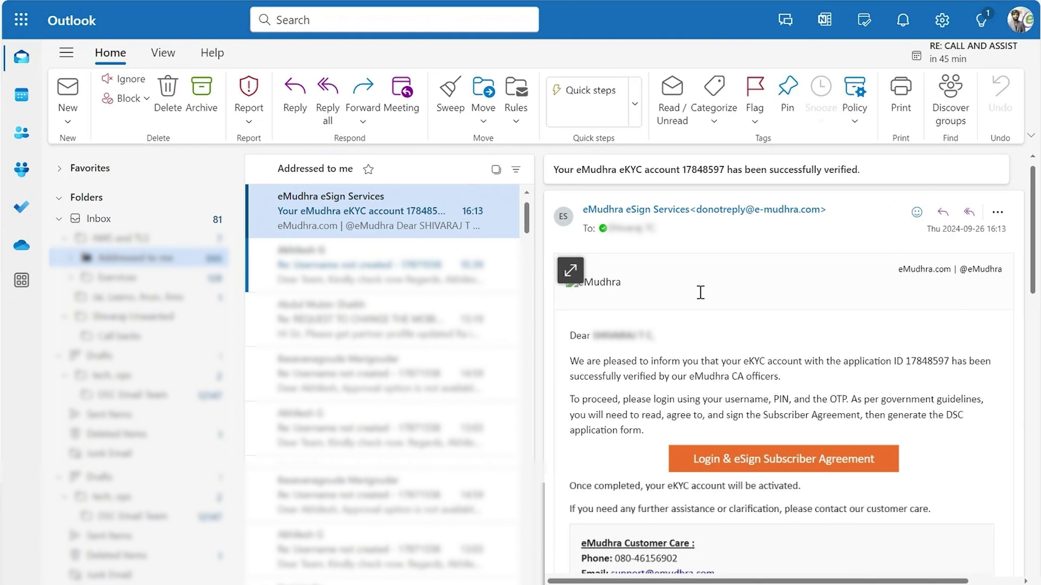
Follow the verified email's Login & eSign Subscriber Agreement link to eMudhra's login page.
{"action": "left_click", "coordinate": [749, 461]}
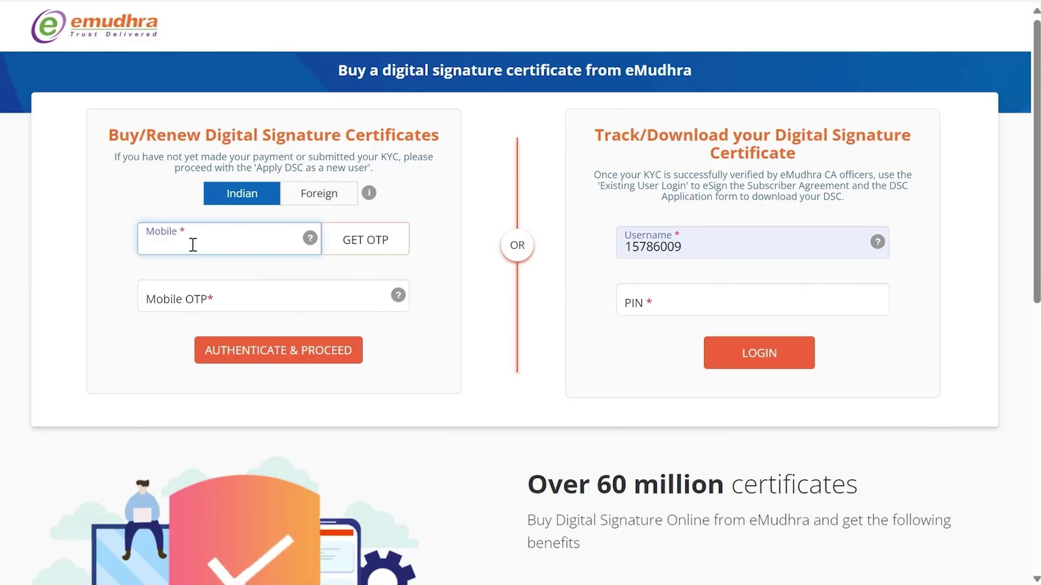
Sign in with the applicant's mobile number and the mobile OTP to reach the pending Applicant eSign action.
{"action": "type", "text": "9876543210"}
{"action": "left_click", "coordinate": [371, 244]}
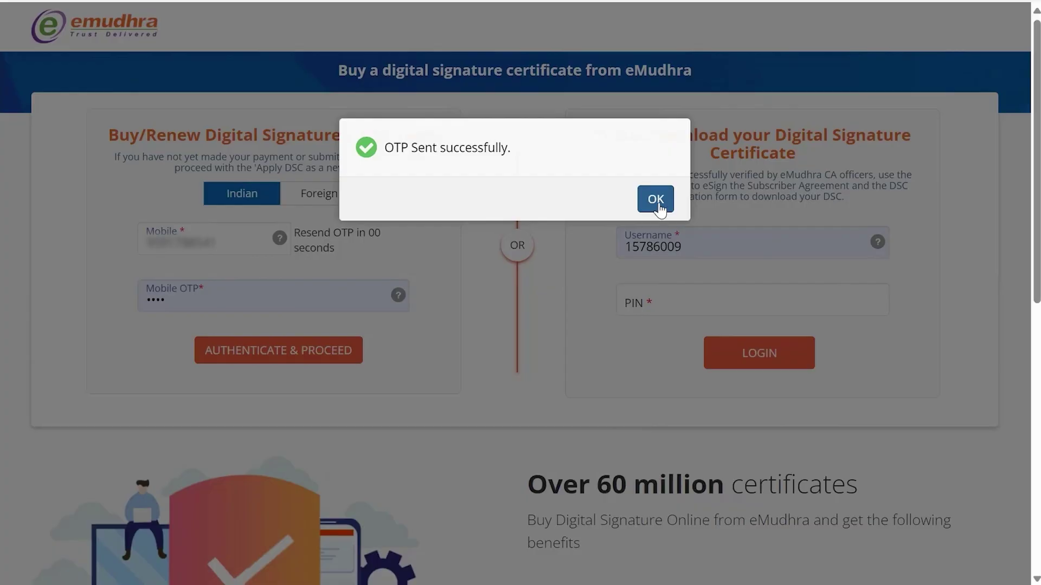
{"action": "left_click", "coordinate": [657, 202]}
{"action": "type", "text": "1234"}
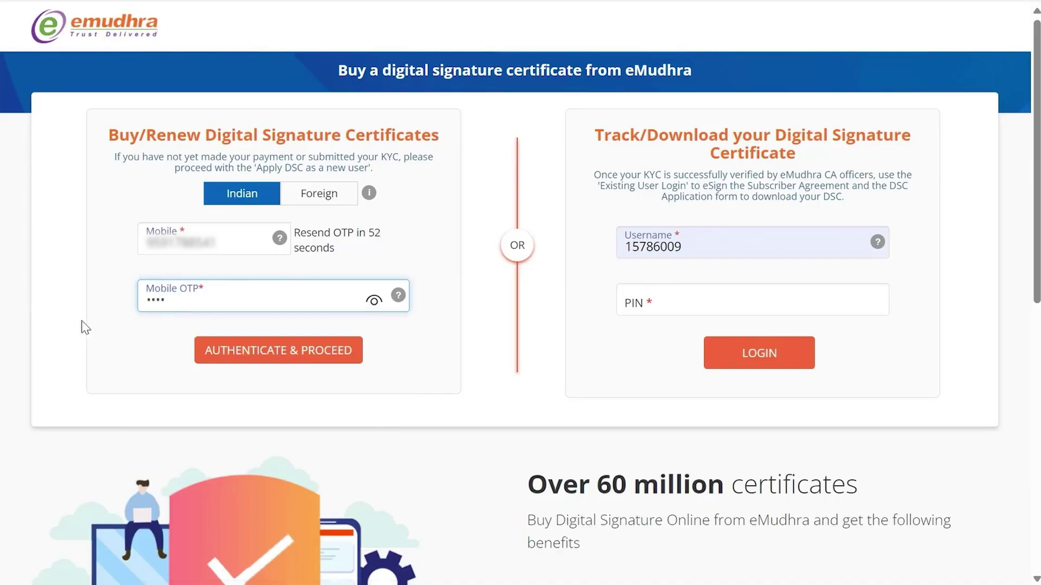
{"action": "left_click", "coordinate": [281, 352]}
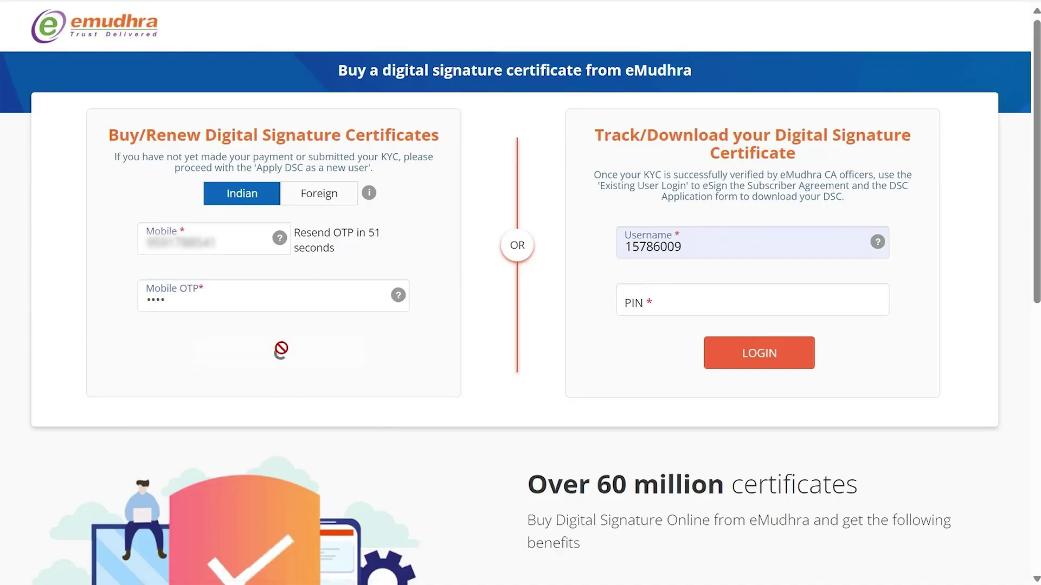
{"action": "scroll", "coordinate": [535, 391], "scroll_direction": "down", "scroll_amount": 3}
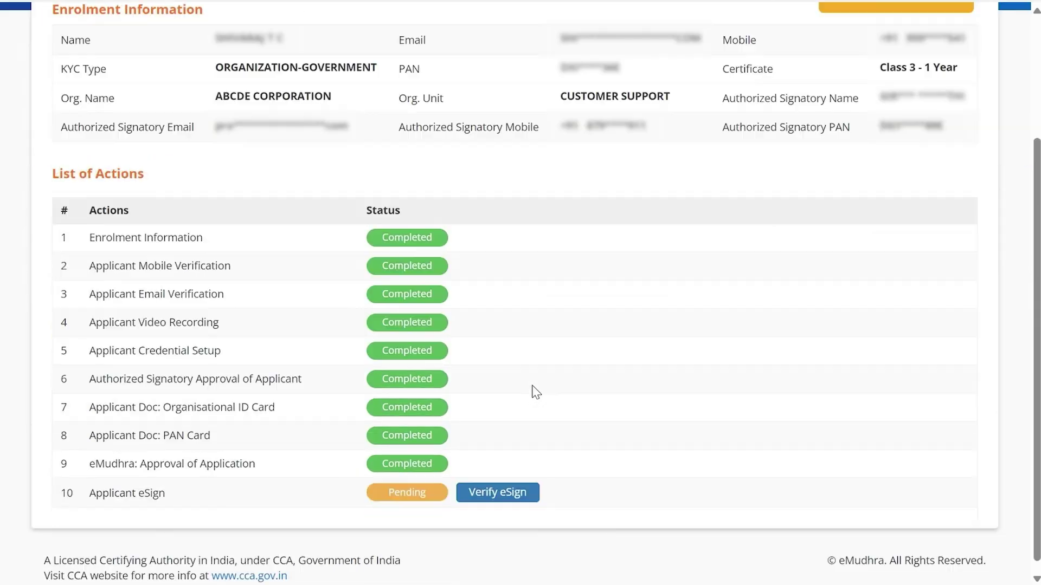
Start Verify eSign, read the agreement through page 4, tick consent and choose Agree & eSign.
{"action": "left_click", "coordinate": [517, 482]}
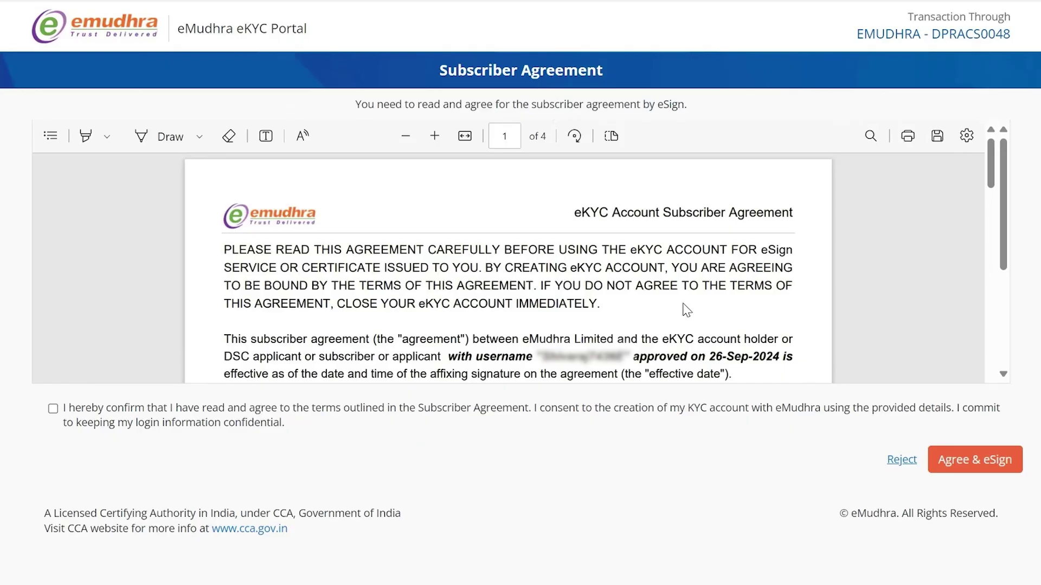
{"action": "scroll", "coordinate": [694, 280], "scroll_direction": "down", "scroll_amount": 15}
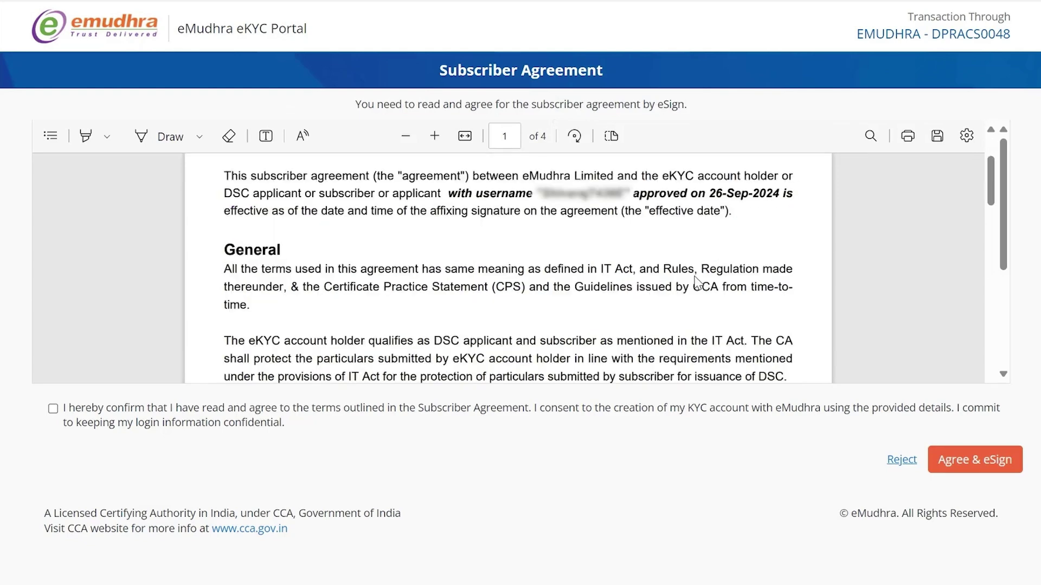
{"action": "scroll", "coordinate": [694, 281], "scroll_direction": "down", "scroll_amount": 10}
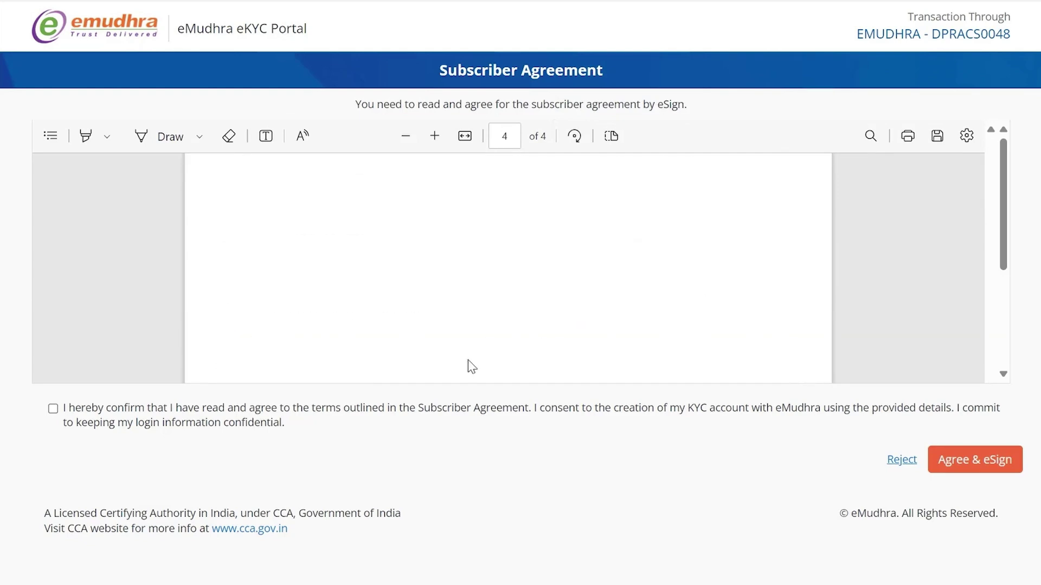
{"action": "left_click", "coordinate": [52, 409]}
{"action": "left_click", "coordinate": [996, 461]}
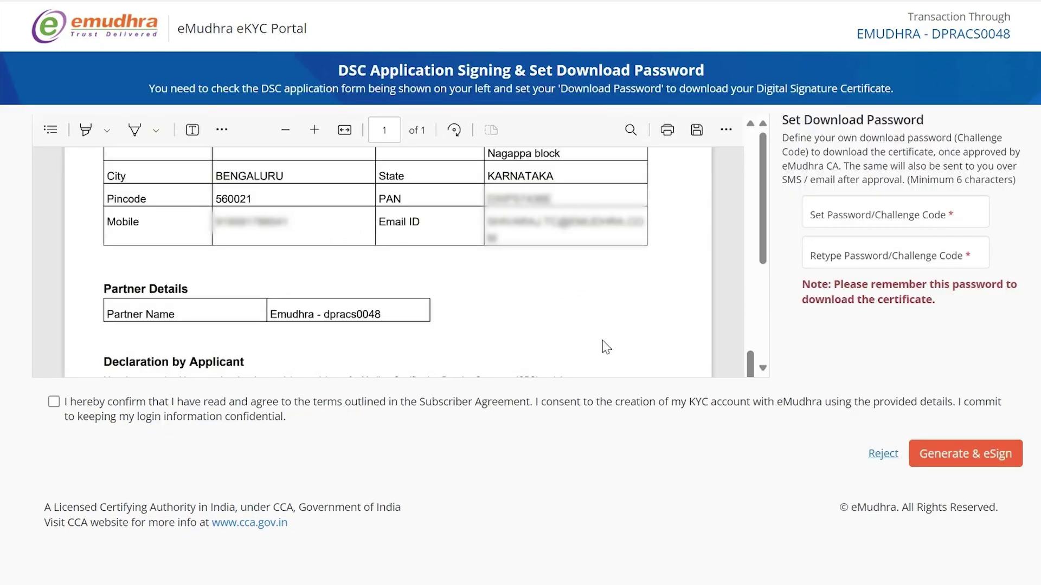
Confirm the DSC form terms and enter the download password in Set and Retype Password/Challenge Code.
{"action": "left_click", "coordinate": [54, 403]}
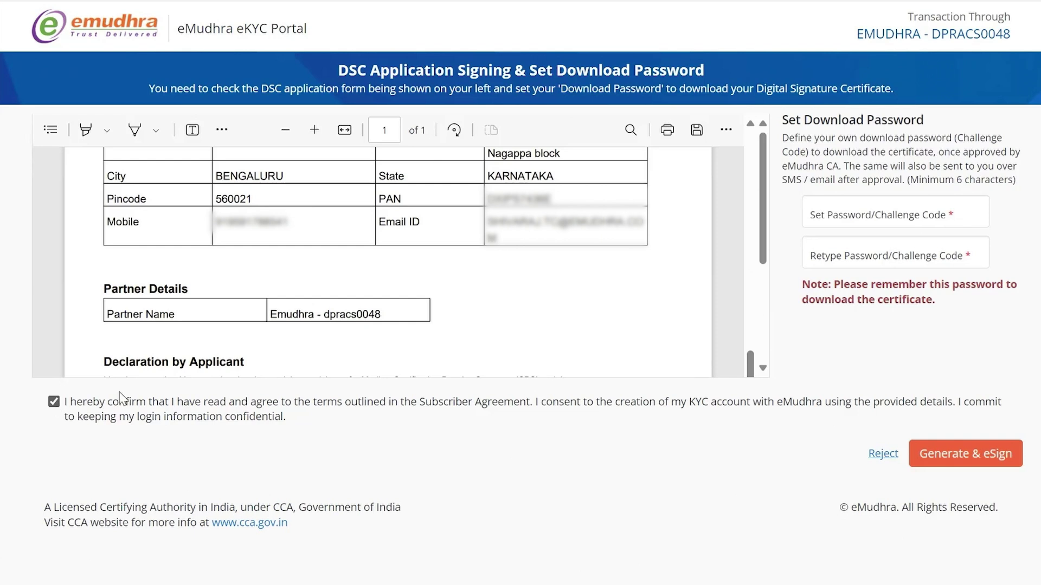
{"action": "left_click", "coordinate": [841, 220]}
{"action": "type", "text": "••••"}
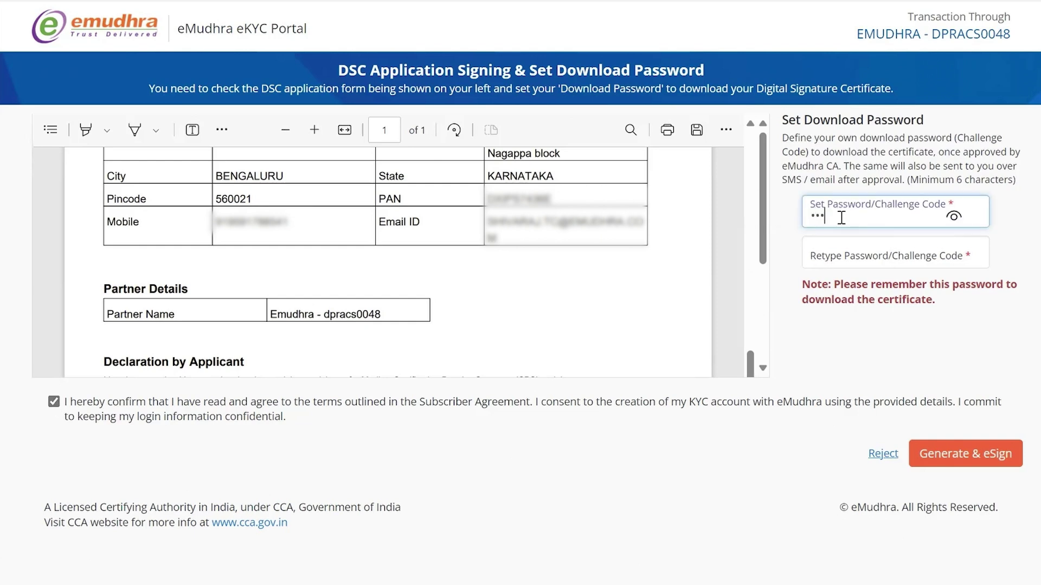
{"action": "type", "text": "••"}
{"action": "left_click", "coordinate": [847, 256]}
{"action": "type", "text": "••••••"}
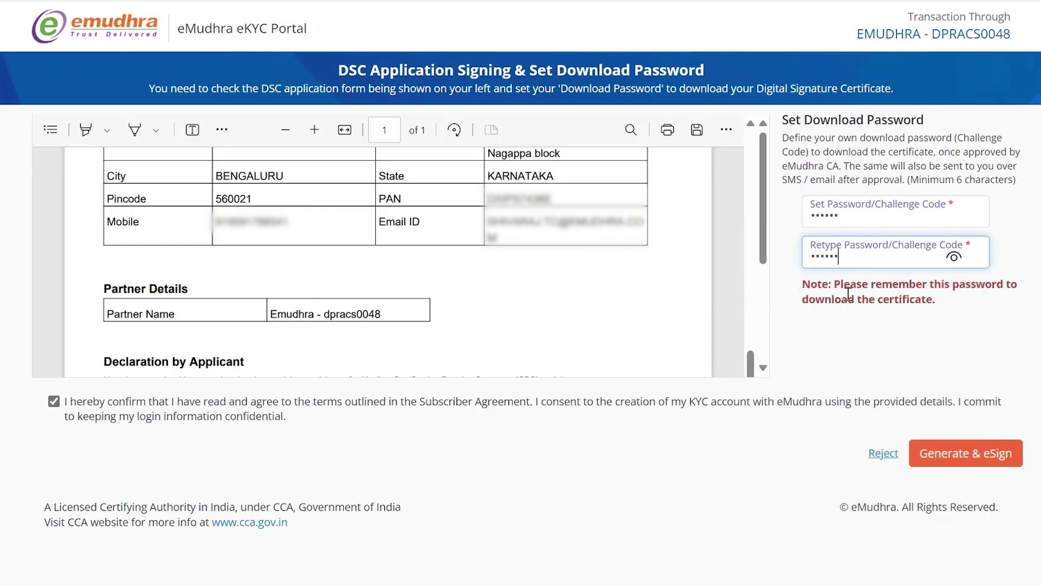